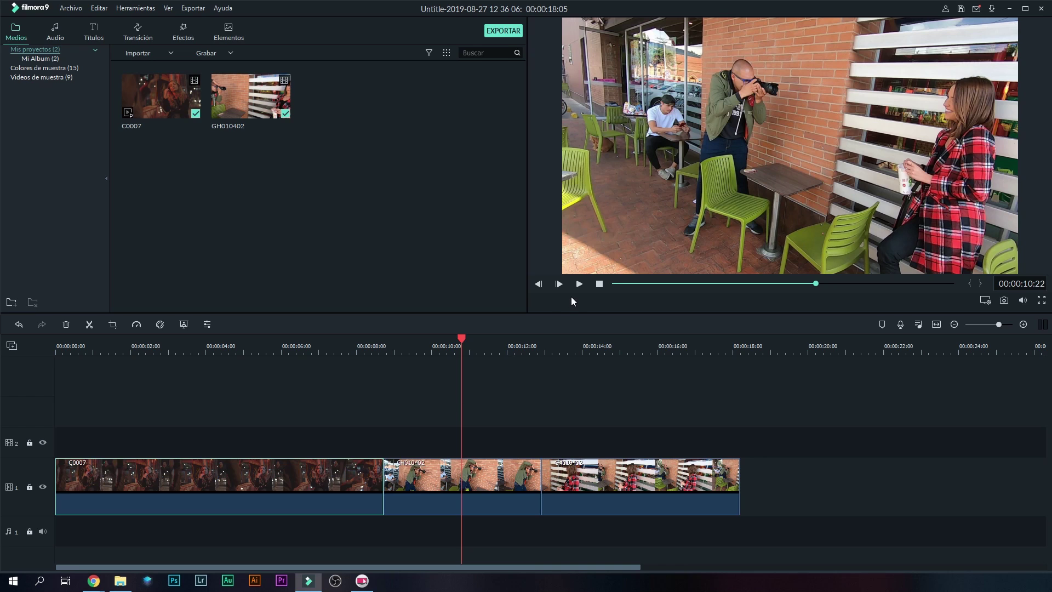
Step: Play through the footage, then park the playhead at 00:00:11:05 and select the middle GH010402 clip
{"action": "left_click", "coordinate": [579, 285]}
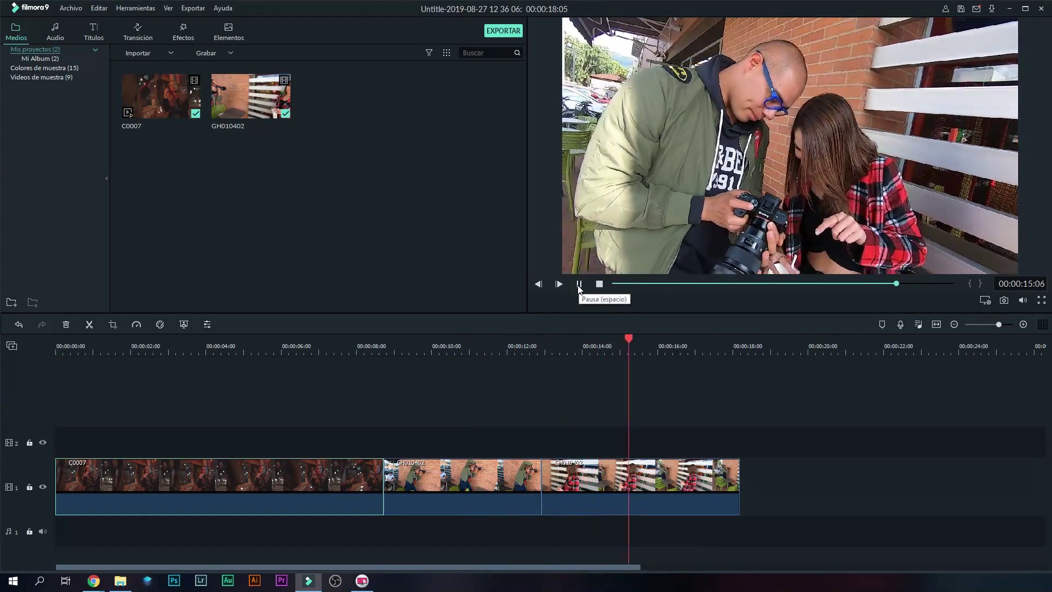
{"action": "left_click", "coordinate": [579, 284]}
{"action": "left_click", "coordinate": [192, 345]}
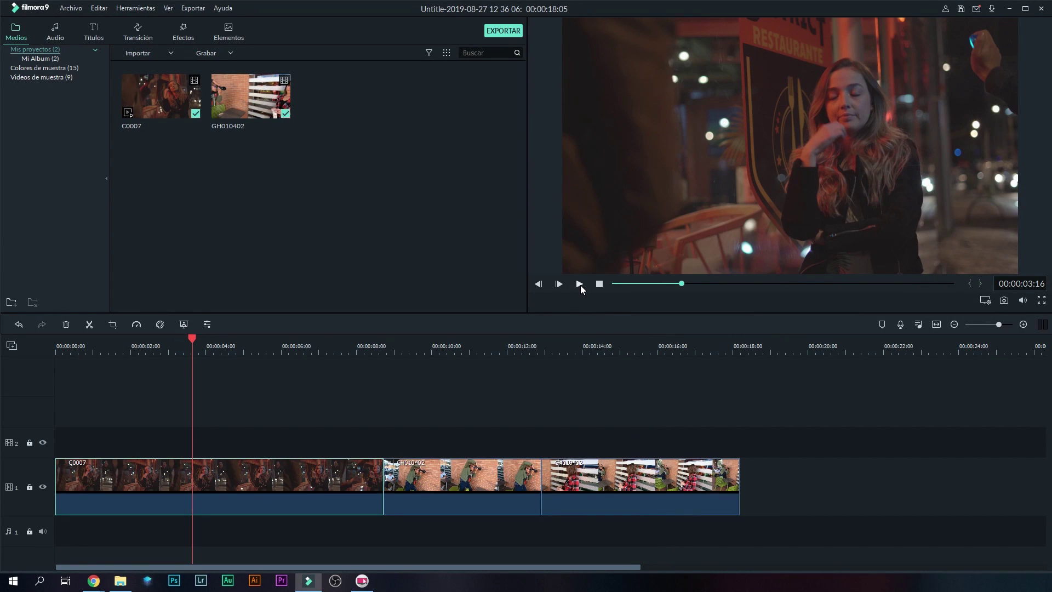
{"action": "left_click", "coordinate": [580, 285]}
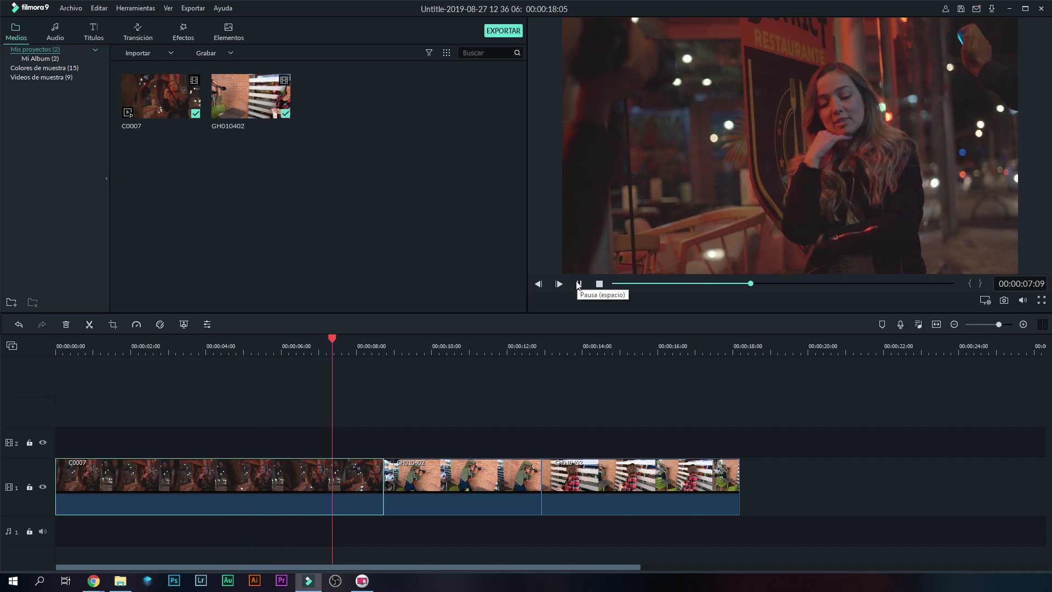
{"action": "left_click", "coordinate": [578, 285]}
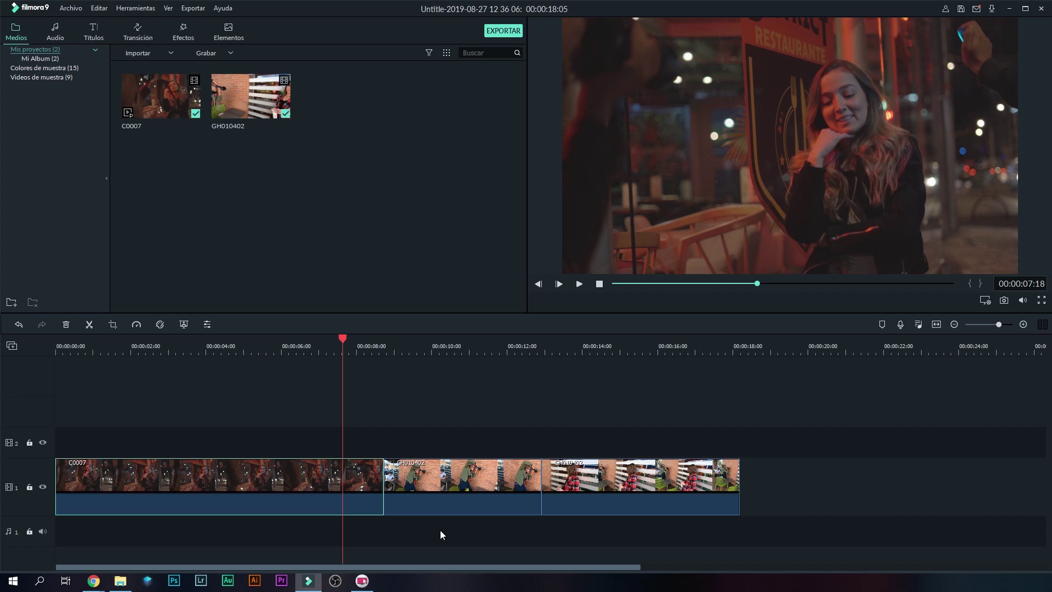
{"action": "left_click", "coordinate": [477, 350]}
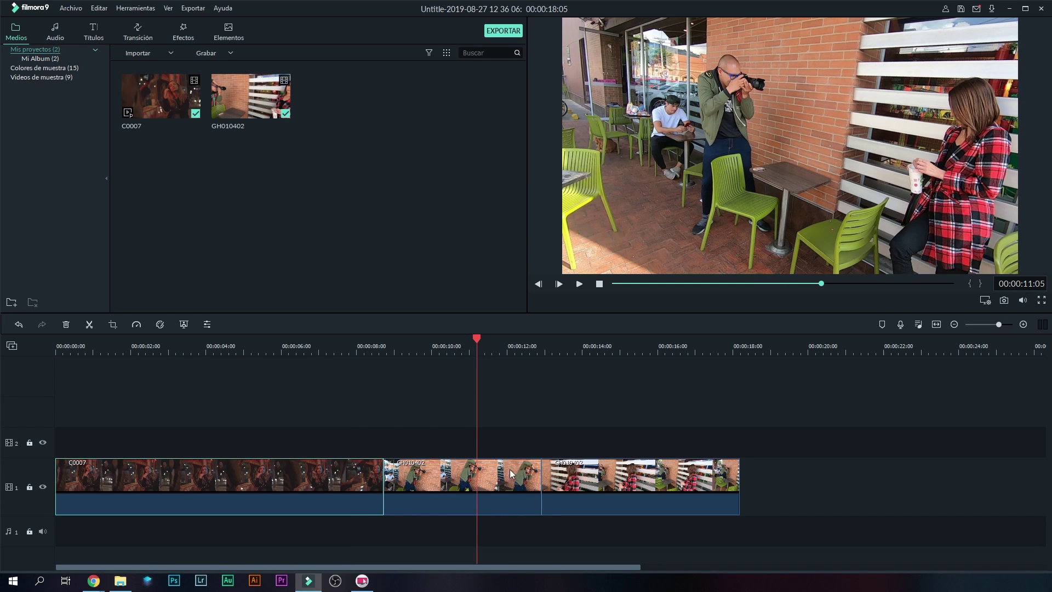
{"action": "left_click", "coordinate": [497, 498]}
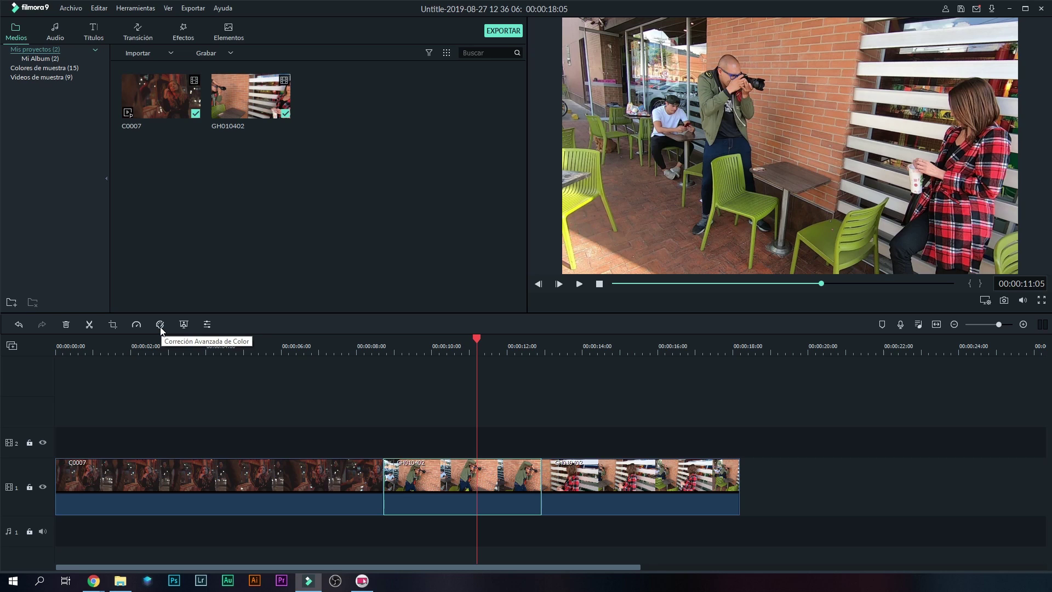
Step: Launch Corrección Avanzada de Color for the middle GH010402 clip from the timeline toolbar
{"action": "left_click", "coordinate": [160, 325]}
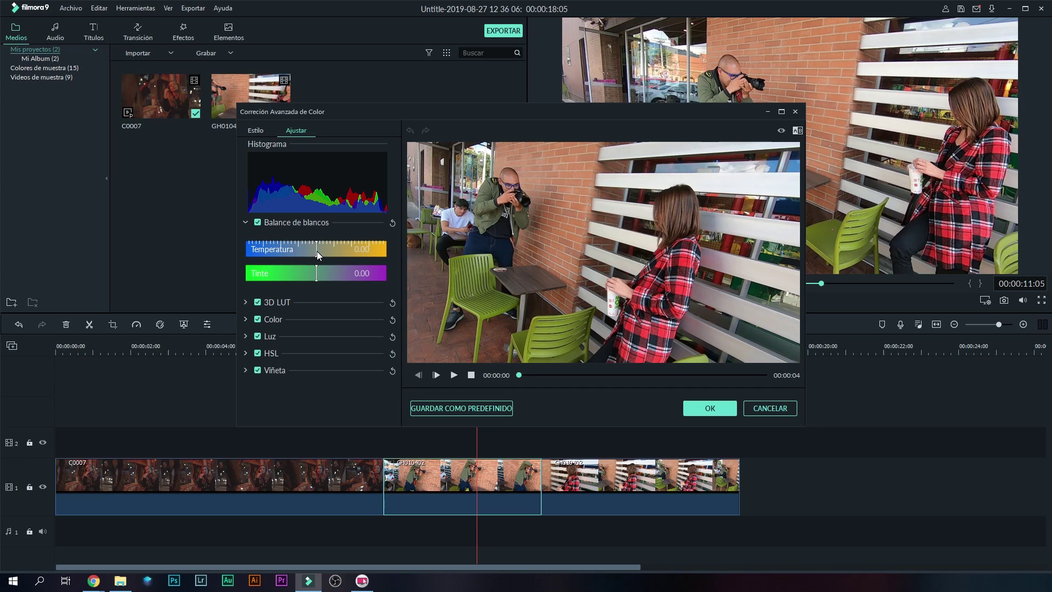
Step: Set the white balance temperature to -2.56, testing tint toward magenta before returning it to 0.00
{"action": "mouse_move", "coordinate": [317, 251]}
{"action": "left_mouse_down"}
{"action": "mouse_move", "coordinate": [262, 251]}
{"action": "mouse_move", "coordinate": [380, 248]}
{"action": "left_mouse_up"}
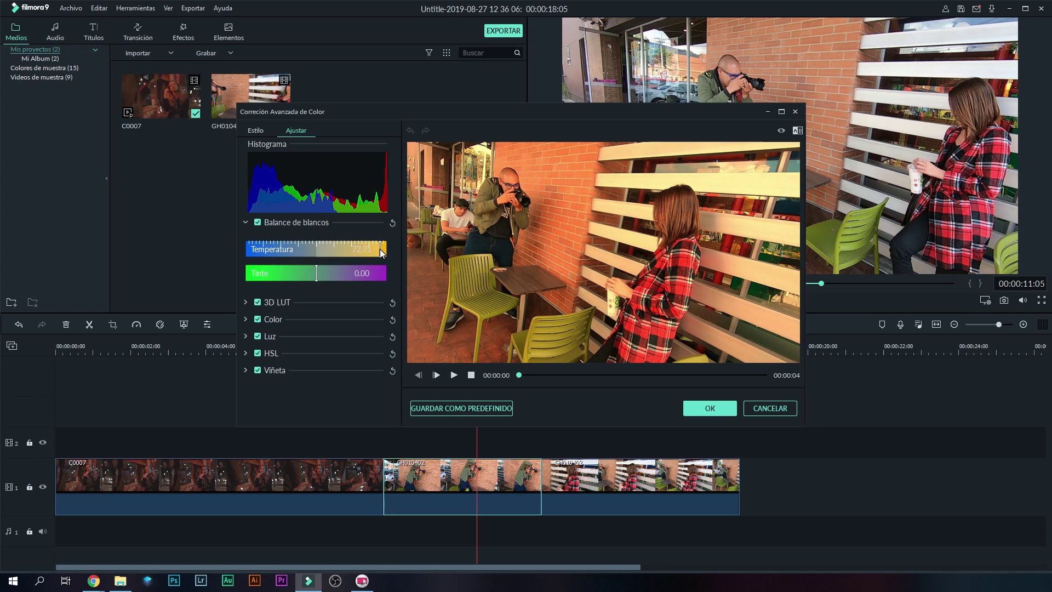
{"action": "left_click_drag", "start_coordinate": [380, 249], "coordinate": [296, 245]}
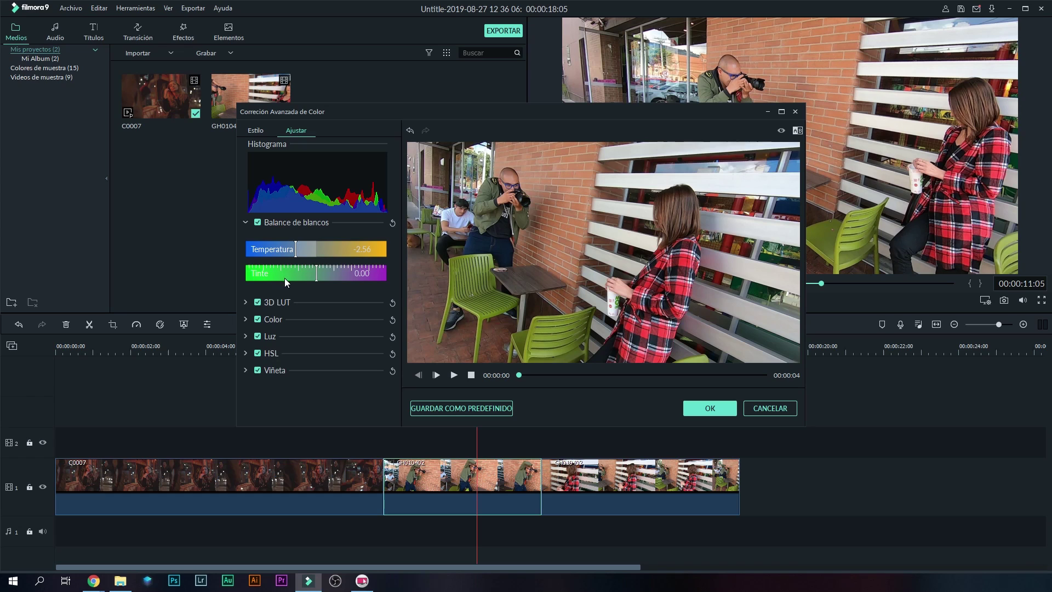
{"action": "left_click_drag", "start_coordinate": [313, 279], "coordinate": [388, 277]}
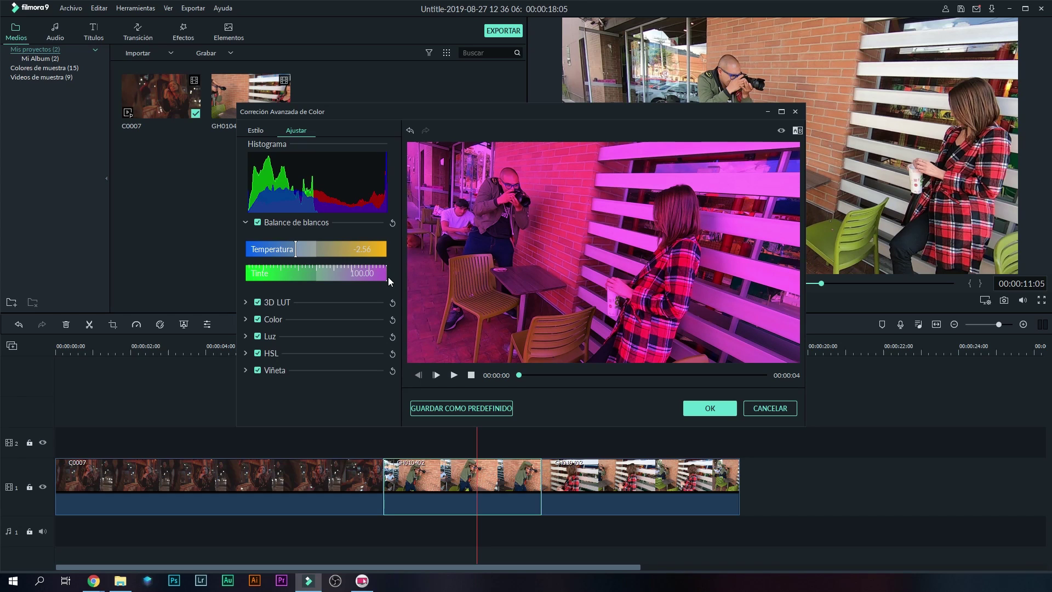
{"action": "left_click_drag", "start_coordinate": [388, 278], "coordinate": [325, 274]}
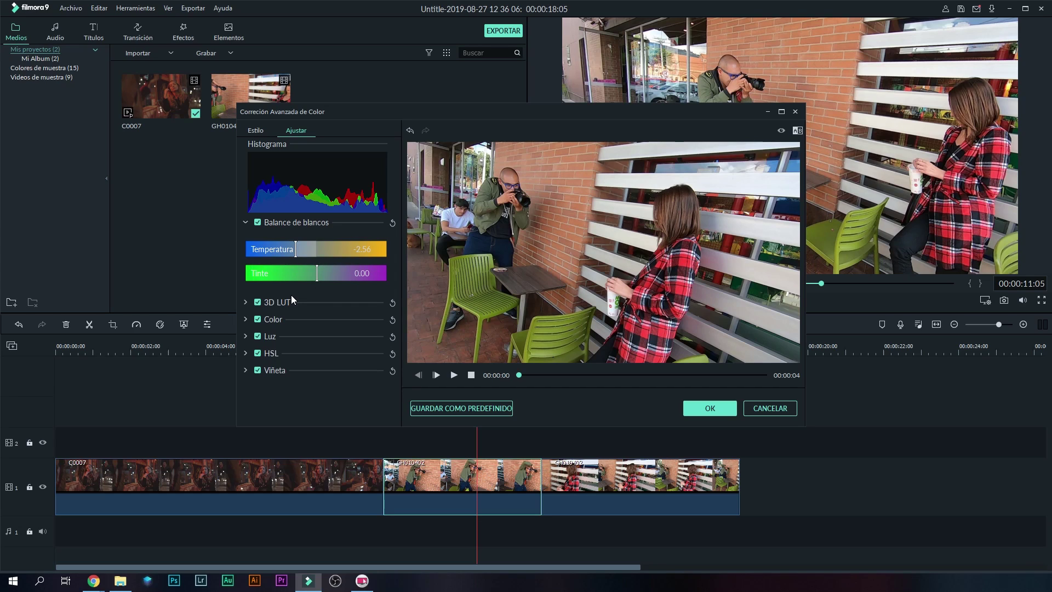
Step: Try the Serie 007, Película en blanco y negro, Batman and Harry Potter 3D LUTs
{"action": "left_click", "coordinate": [245, 303]}
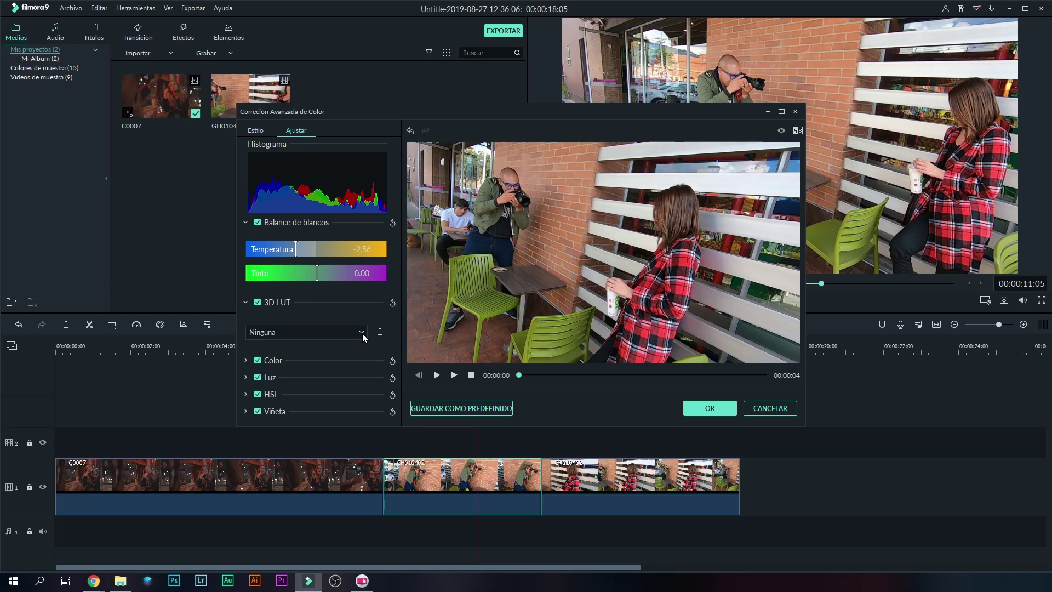
{"action": "left_click", "coordinate": [363, 333]}
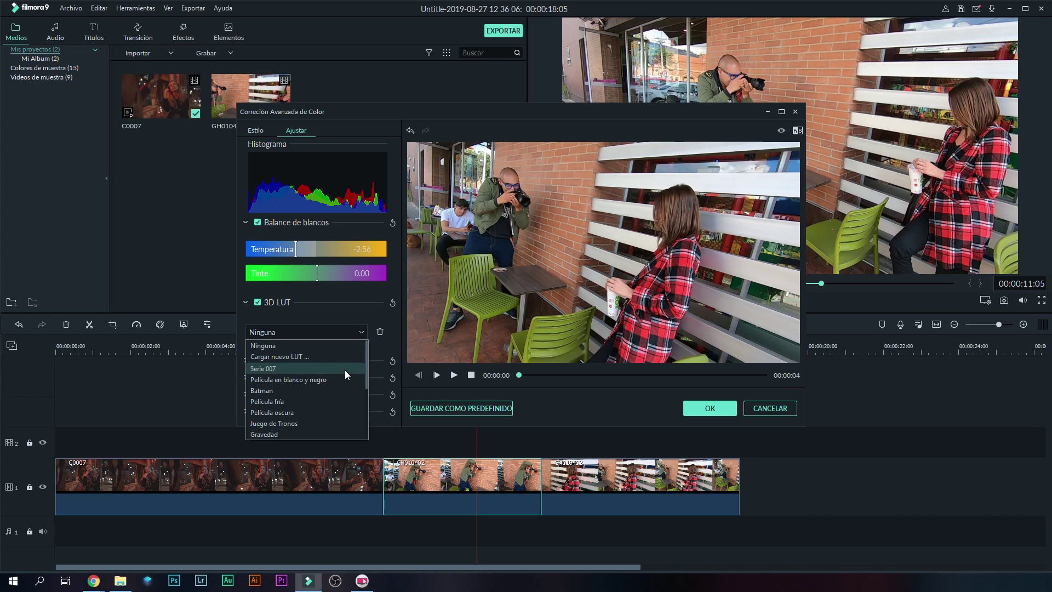
{"action": "left_click", "coordinate": [277, 371]}
{"action": "left_click", "coordinate": [304, 380]}
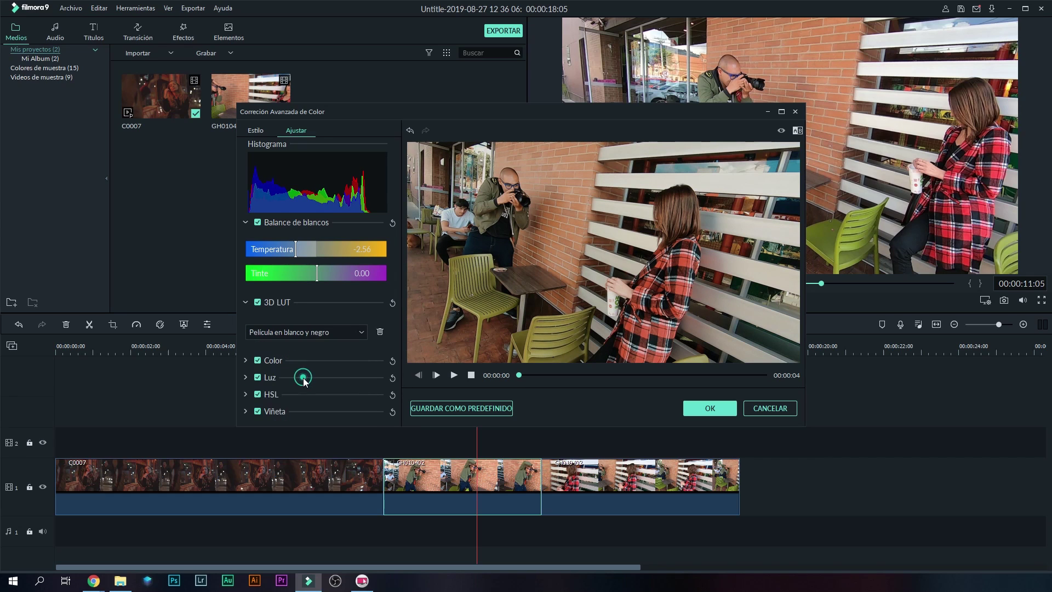
{"action": "left_click", "coordinate": [304, 332]}
{"action": "left_click", "coordinate": [304, 357]}
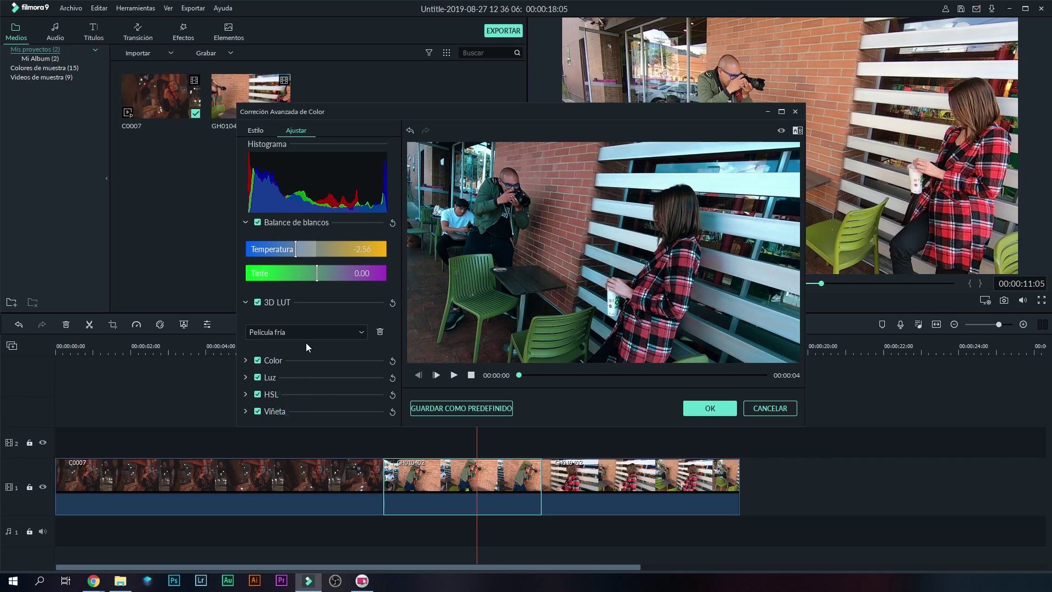
{"action": "left_click", "coordinate": [305, 334]}
{"action": "scroll", "coordinate": [311, 386], "scroll_direction": "down", "scroll_amount": 3}
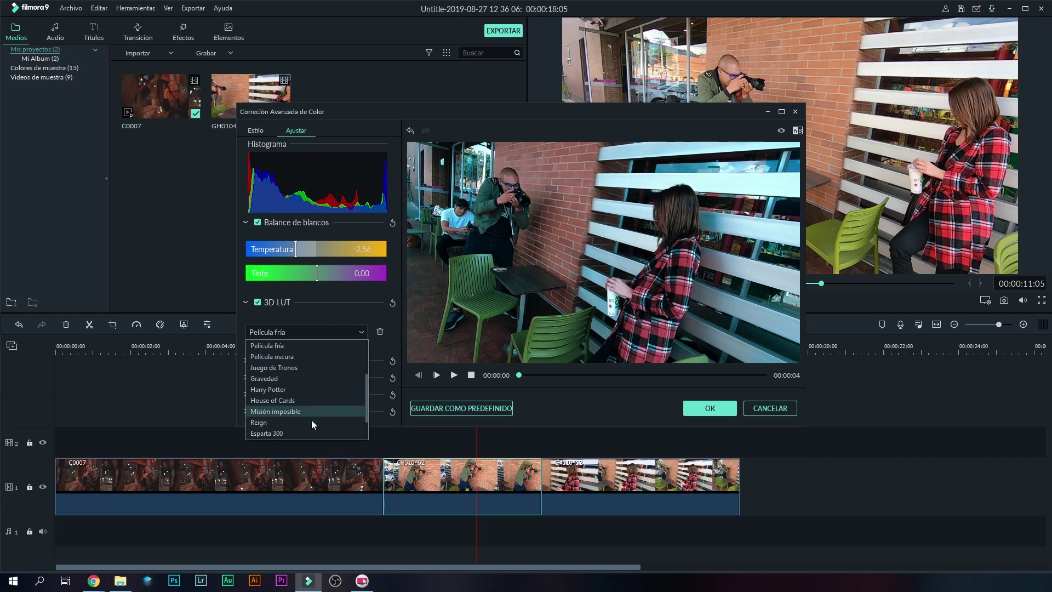
{"action": "left_click", "coordinate": [294, 392]}
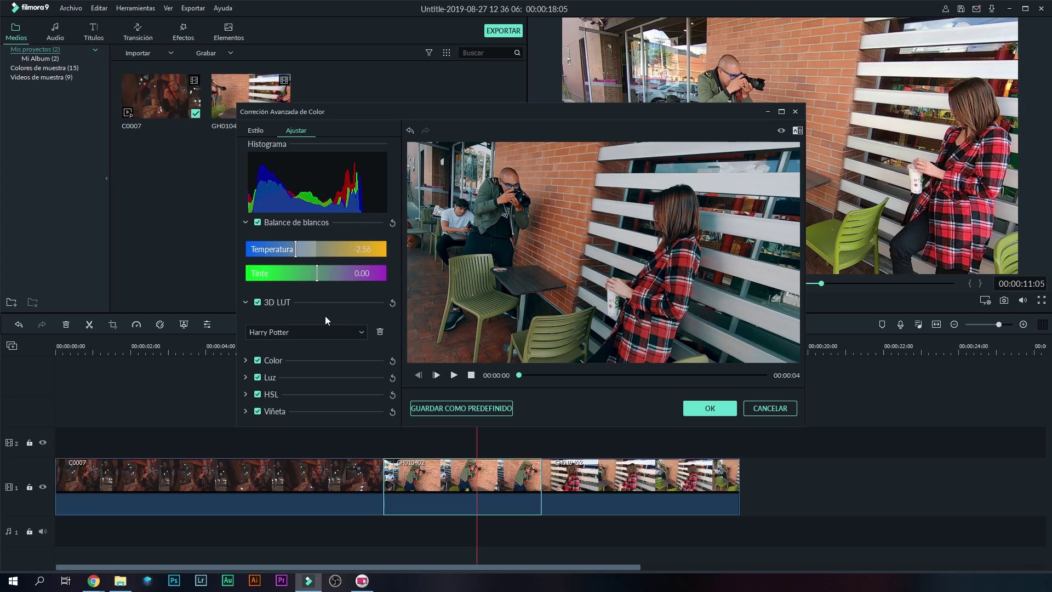
Step: Compare the Harry Potter LUT look against the original, ungraded footage
{"action": "left_click", "coordinate": [258, 303]}
{"action": "left_click", "coordinate": [257, 302]}
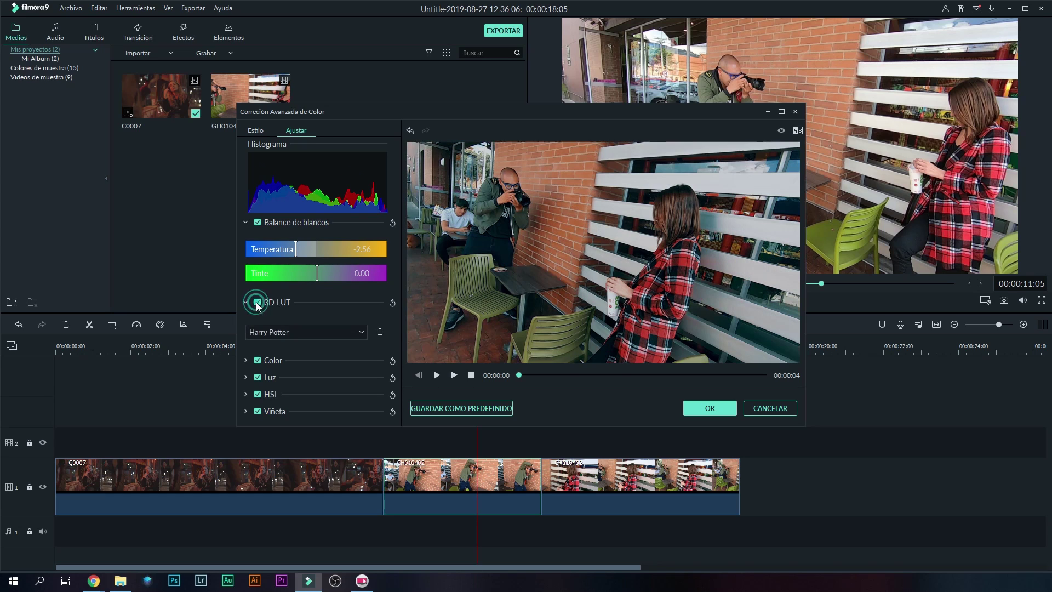
{"action": "left_click", "coordinate": [257, 302]}
{"action": "left_click", "coordinate": [258, 303]}
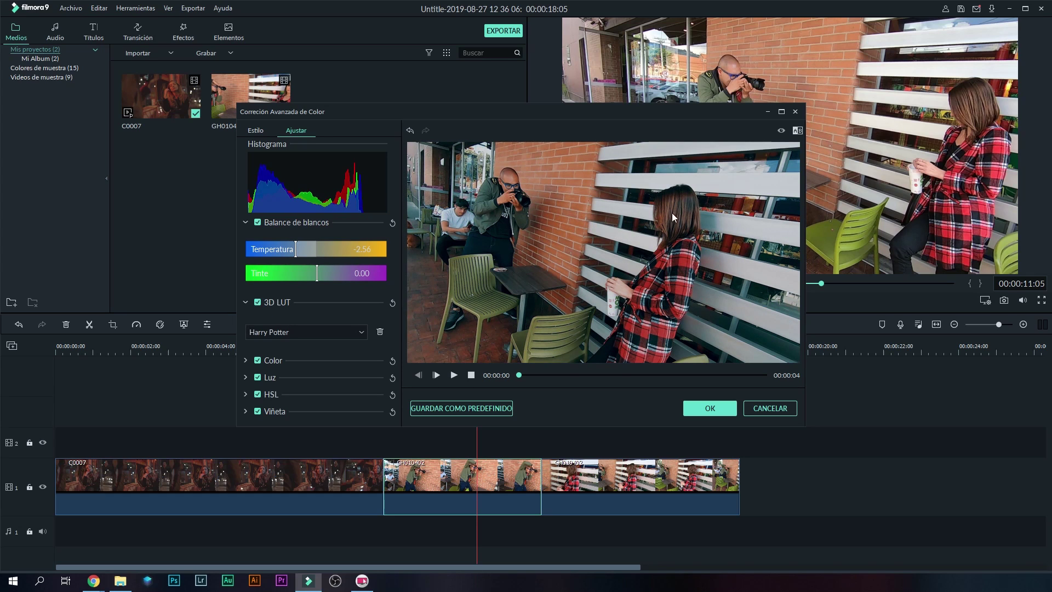
{"action": "left_click", "coordinate": [781, 132]}
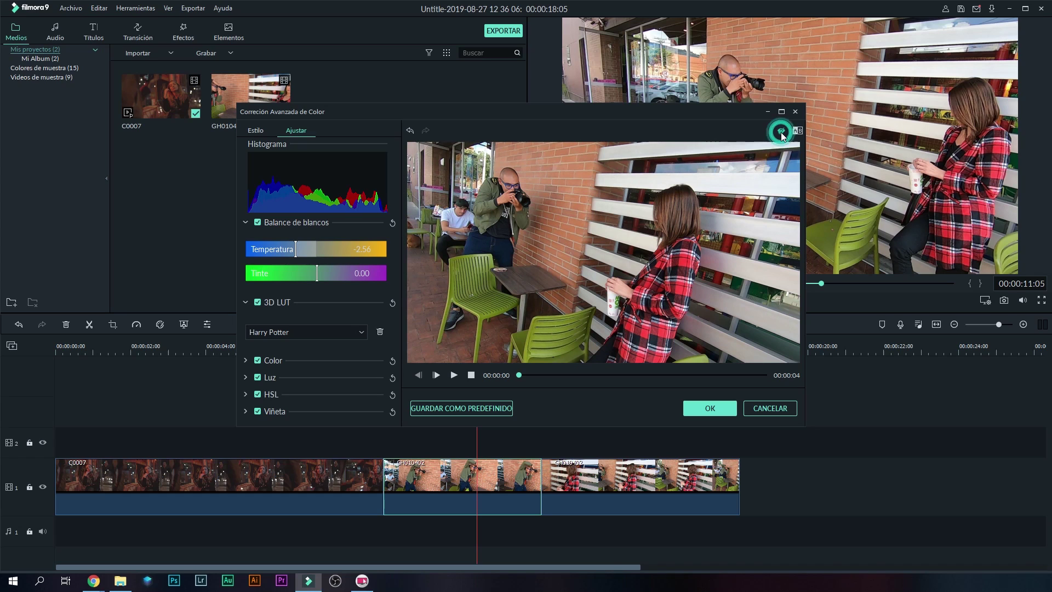
{"action": "left_click", "coordinate": [781, 131]}
{"action": "left_click", "coordinate": [781, 132]}
{"action": "left_click", "coordinate": [782, 131]}
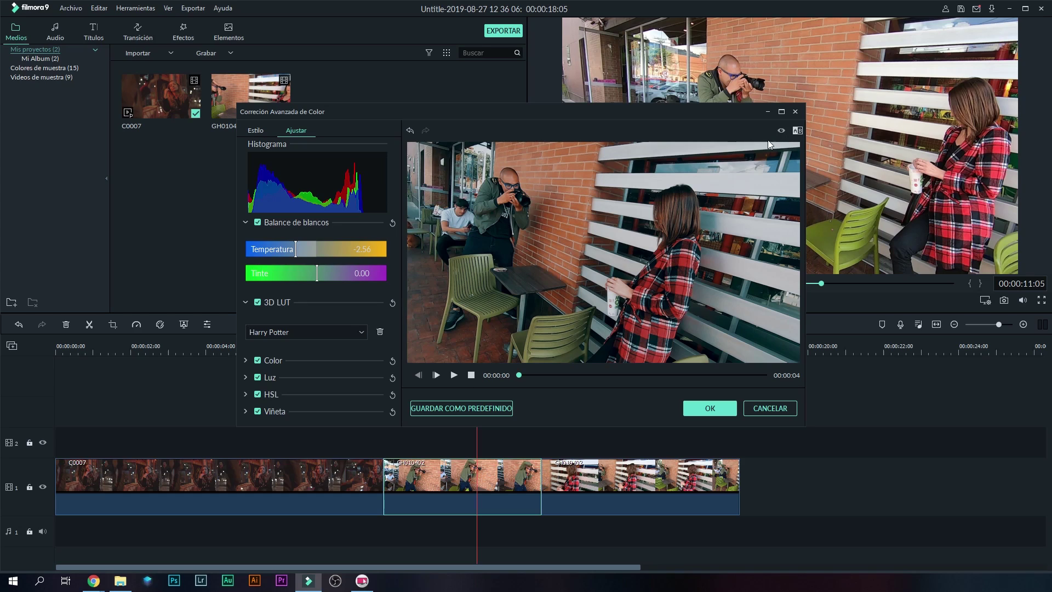
Step: Set the 3D LUT back to Ninguna and expand the Color section
{"action": "left_click", "coordinate": [361, 333]}
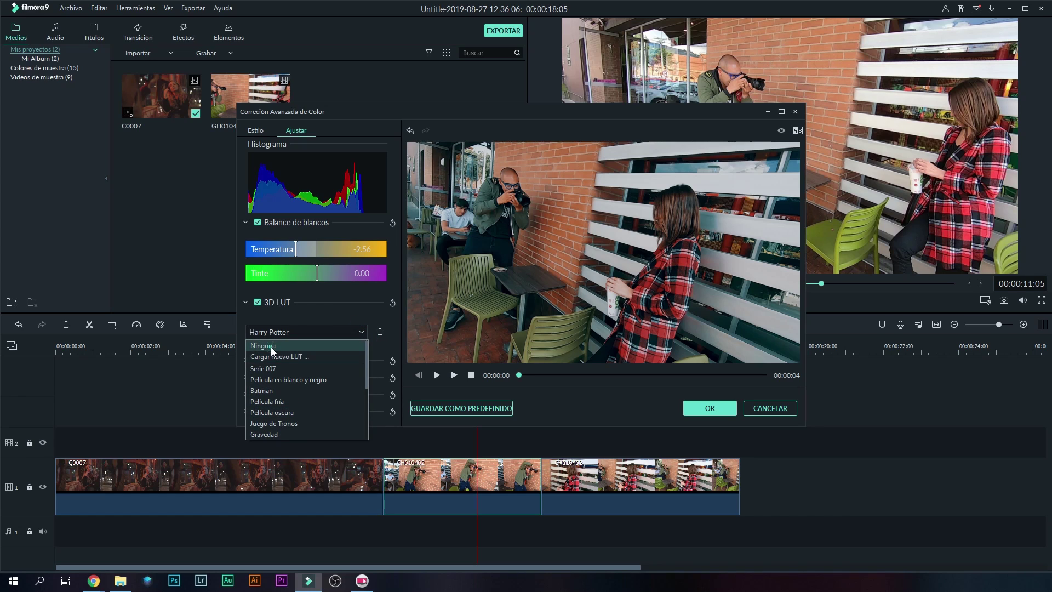
{"action": "left_click", "coordinate": [270, 347]}
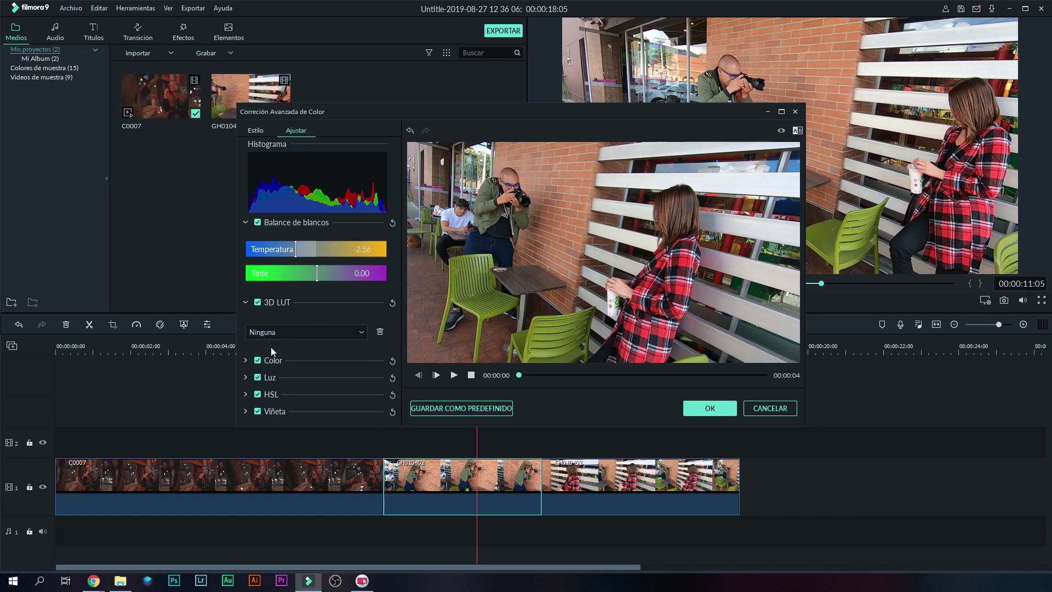
{"action": "left_click", "coordinate": [245, 361]}
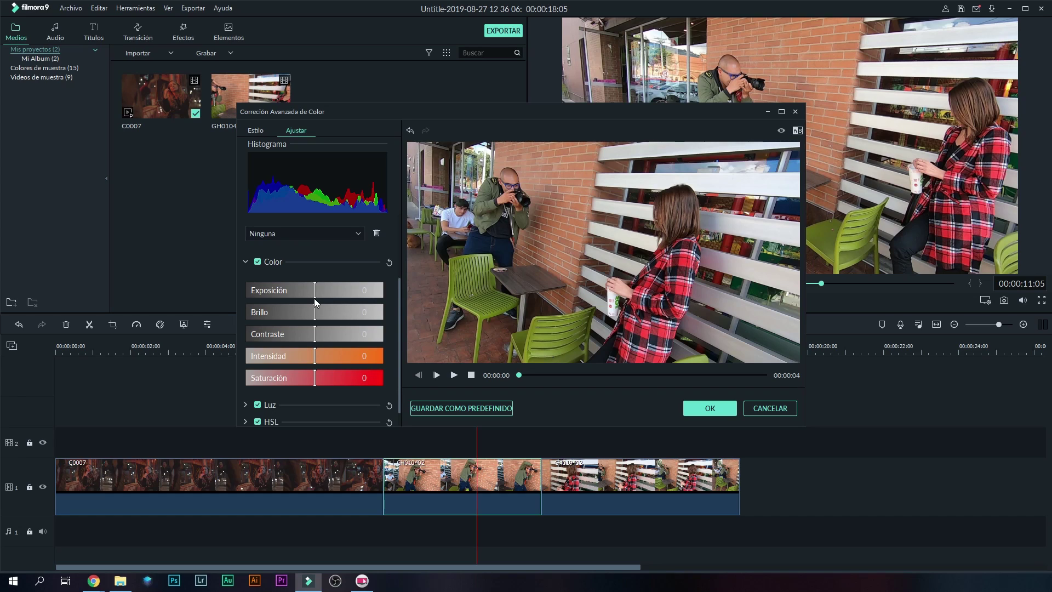
Step: Set Exposición to 10 and Brillo to -15 after previewing the slider extremes
{"action": "left_click_drag", "start_coordinate": [318, 298], "coordinate": [368, 294]}
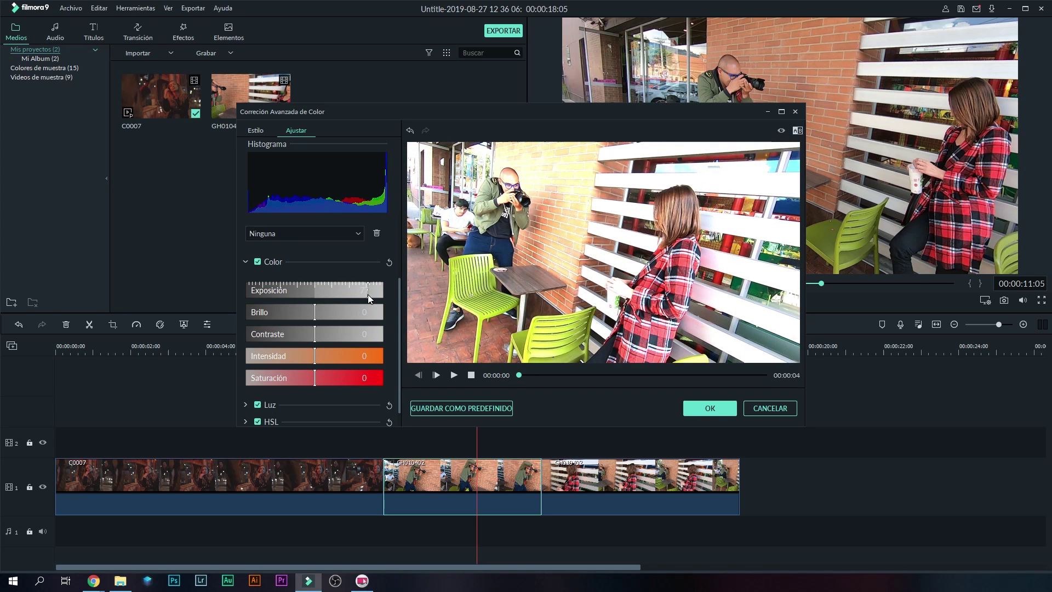
{"action": "mouse_move", "coordinate": [367, 294]}
{"action": "left_mouse_down"}
{"action": "mouse_move", "coordinate": [267, 285]}
{"action": "mouse_move", "coordinate": [316, 289]}
{"action": "left_mouse_up"}
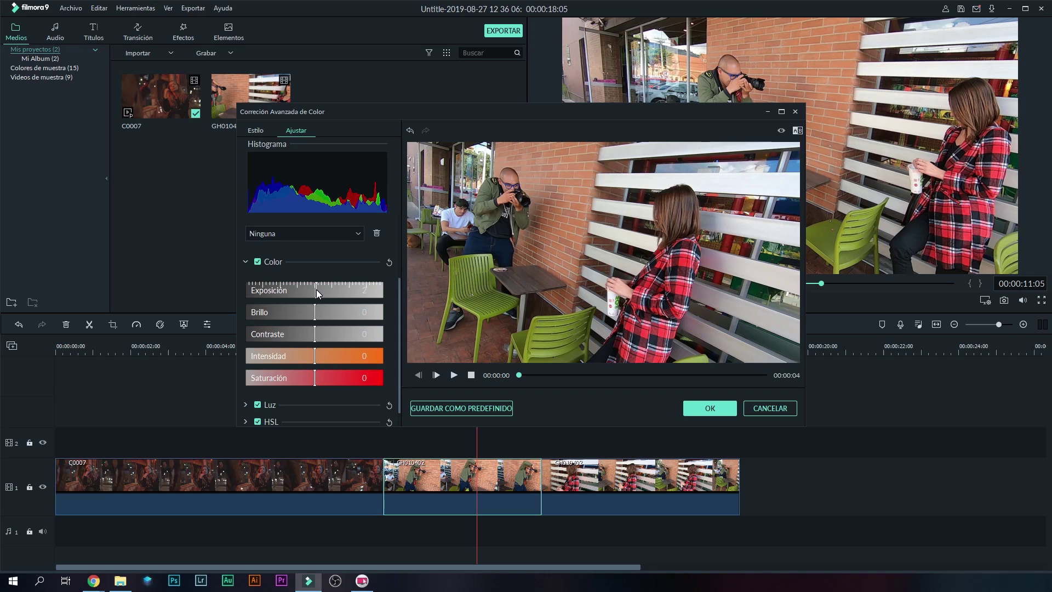
{"action": "left_click_drag", "start_coordinate": [316, 290], "coordinate": [321, 290]}
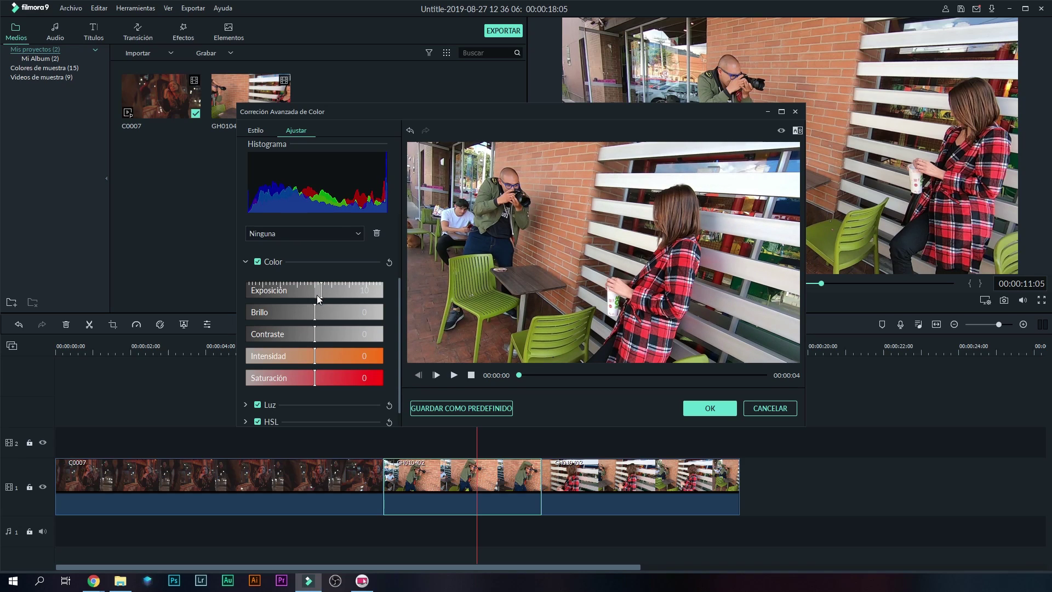
{"action": "left_click_drag", "start_coordinate": [315, 316], "coordinate": [303, 318]}
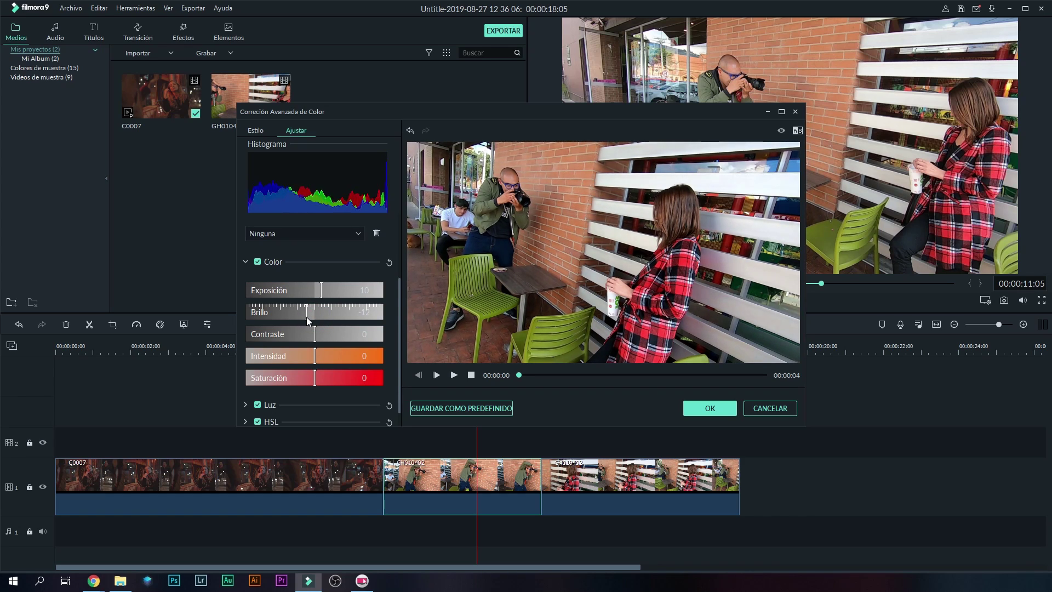
{"action": "left_click_drag", "start_coordinate": [304, 317], "coordinate": [305, 317]}
{"action": "mouse_move", "coordinate": [314, 316]}
{"action": "left_mouse_down"}
{"action": "mouse_move", "coordinate": [376, 311]}
{"action": "mouse_move", "coordinate": [304, 317]}
{"action": "left_mouse_up"}
Step: Set Contraste to -12, Intensidad to -11 and Saturación to -3
{"action": "mouse_move", "coordinate": [314, 335]}
{"action": "left_mouse_down"}
{"action": "mouse_move", "coordinate": [349, 331]}
{"action": "mouse_move", "coordinate": [255, 333]}
{"action": "mouse_move", "coordinate": [306, 332]}
{"action": "left_mouse_up"}
{"action": "left_click_drag", "start_coordinate": [314, 359], "coordinate": [392, 365]}
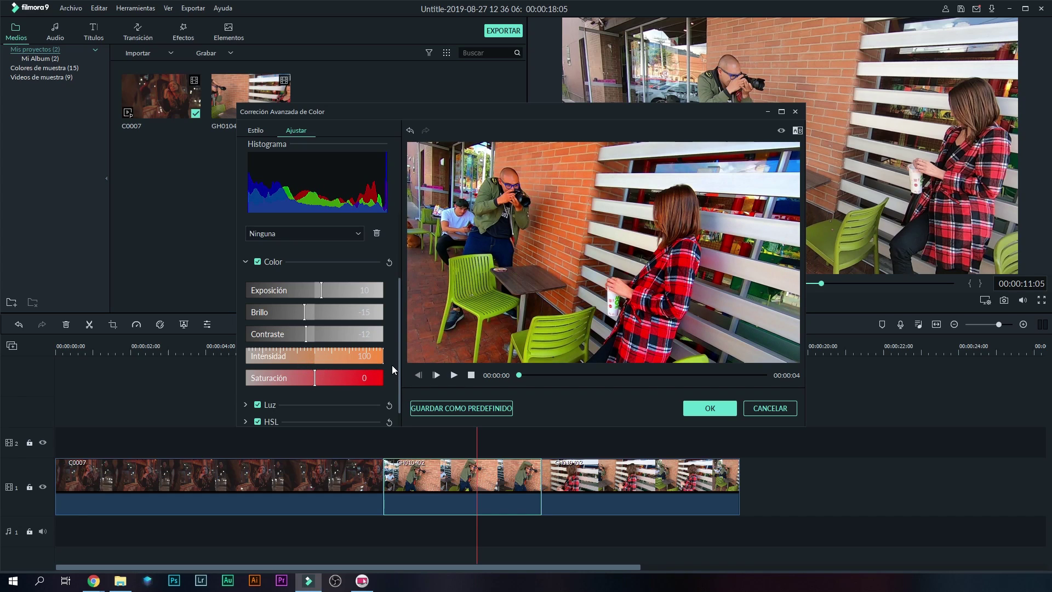
{"action": "mouse_move", "coordinate": [392, 365]}
{"action": "left_mouse_down"}
{"action": "mouse_move", "coordinate": [243, 361]}
{"action": "mouse_move", "coordinate": [307, 356]}
{"action": "left_mouse_up"}
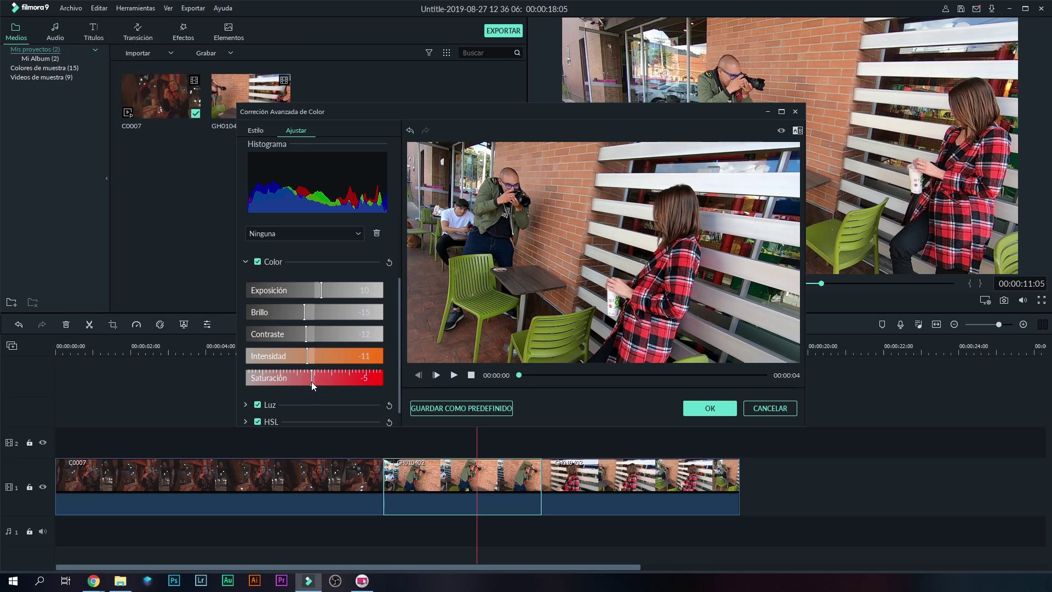
{"action": "left_click_drag", "start_coordinate": [311, 383], "coordinate": [313, 379]}
Step: Compare the clip with and without the Color adjustments
{"action": "left_click", "coordinate": [257, 263]}
{"action": "left_click", "coordinate": [258, 263]}
{"action": "left_click", "coordinate": [258, 262]}
{"action": "left_click", "coordinate": [258, 263]}
{"action": "scroll", "coordinate": [262, 301], "scroll_direction": "down", "scroll_amount": 1}
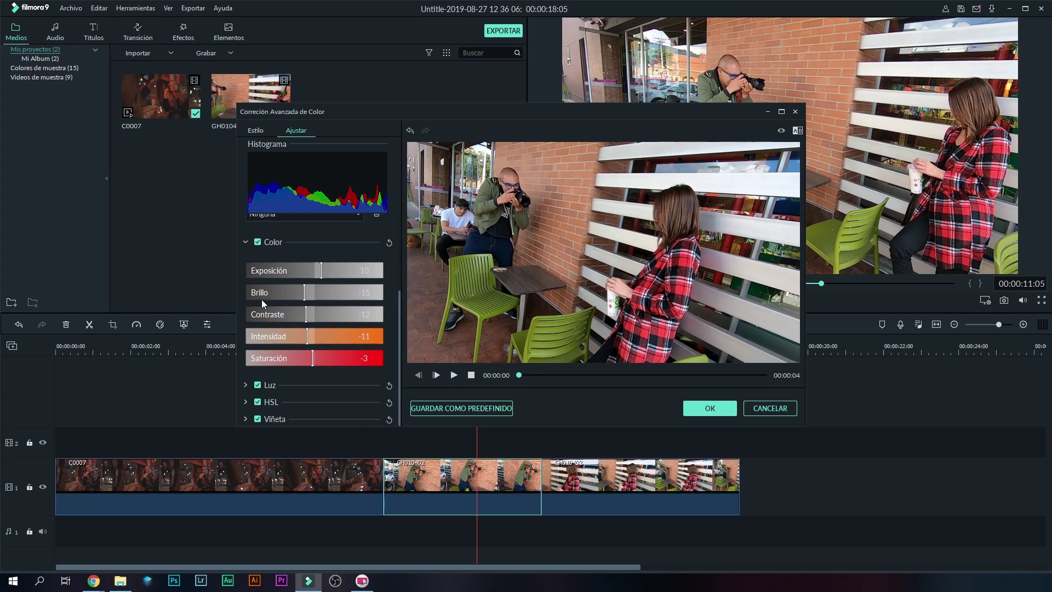
Step: In the Luz section, set Iluminaciones to -14 and Sombras to 10, then adjust Blancos
{"action": "left_click", "coordinate": [244, 386]}
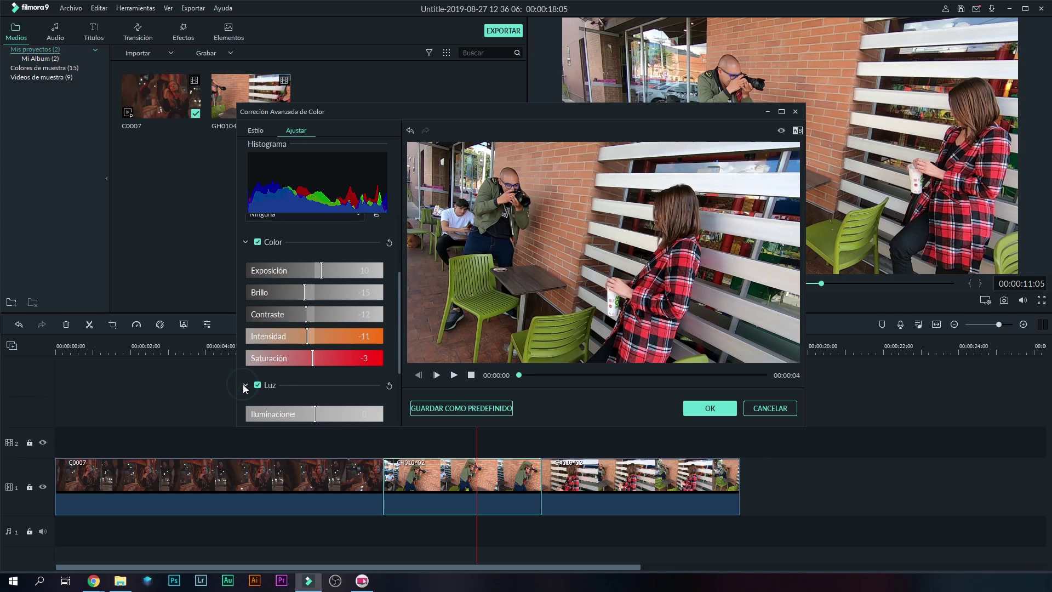
{"action": "scroll", "coordinate": [336, 379], "scroll_direction": "down", "scroll_amount": 3}
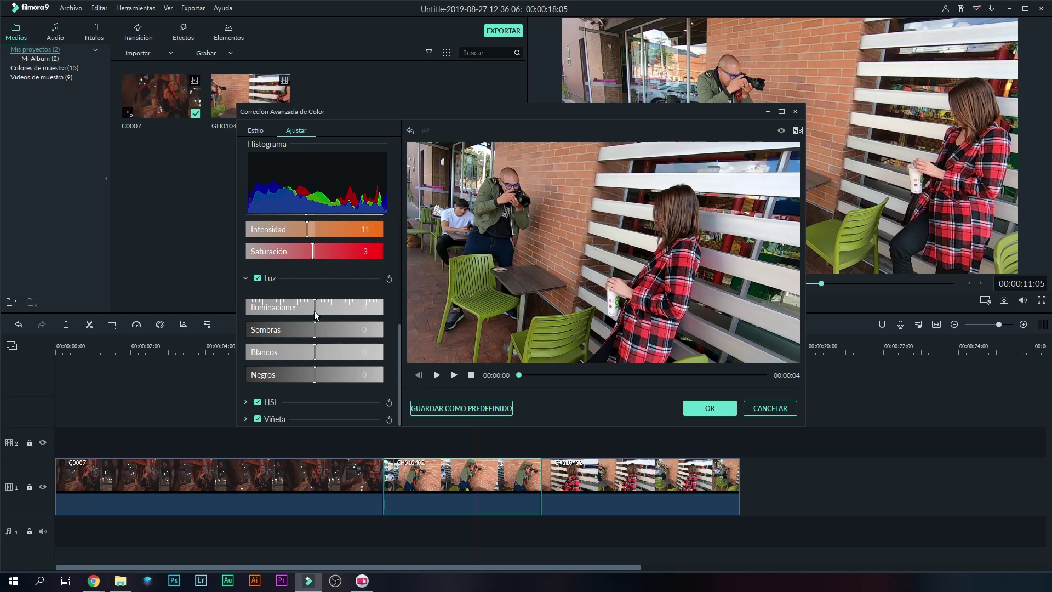
{"action": "left_click_drag", "start_coordinate": [316, 314], "coordinate": [305, 314]}
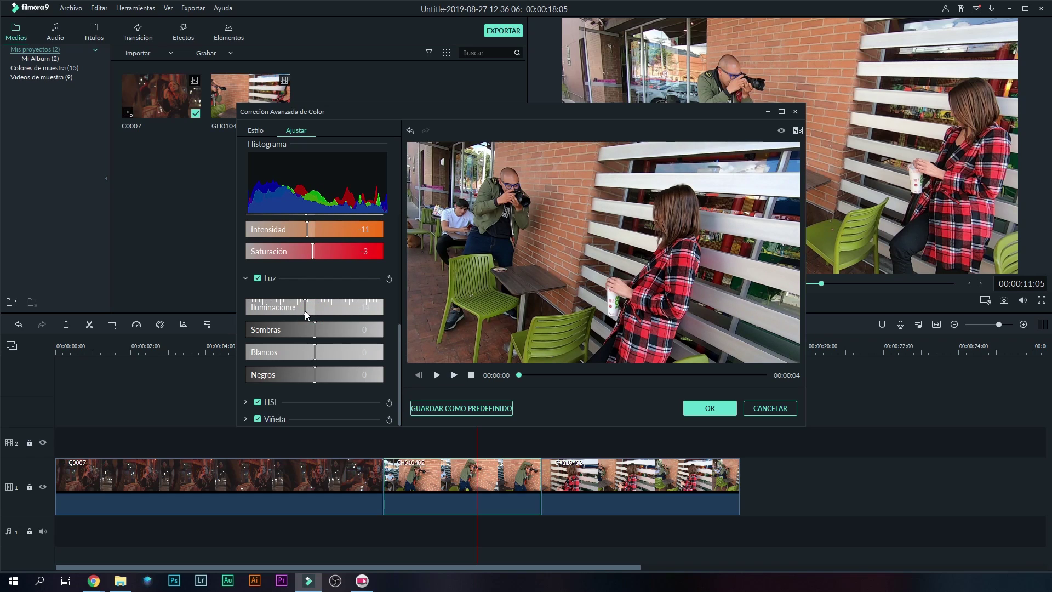
{"action": "left_click_drag", "start_coordinate": [313, 329], "coordinate": [321, 330]}
{"action": "mouse_move", "coordinate": [316, 356]}
{"action": "left_mouse_down"}
{"action": "mouse_move", "coordinate": [390, 354]}
{"action": "mouse_move", "coordinate": [258, 348]}
{"action": "mouse_move", "coordinate": [308, 348]}
{"action": "mouse_move", "coordinate": [304, 373]}
{"action": "left_mouse_up"}
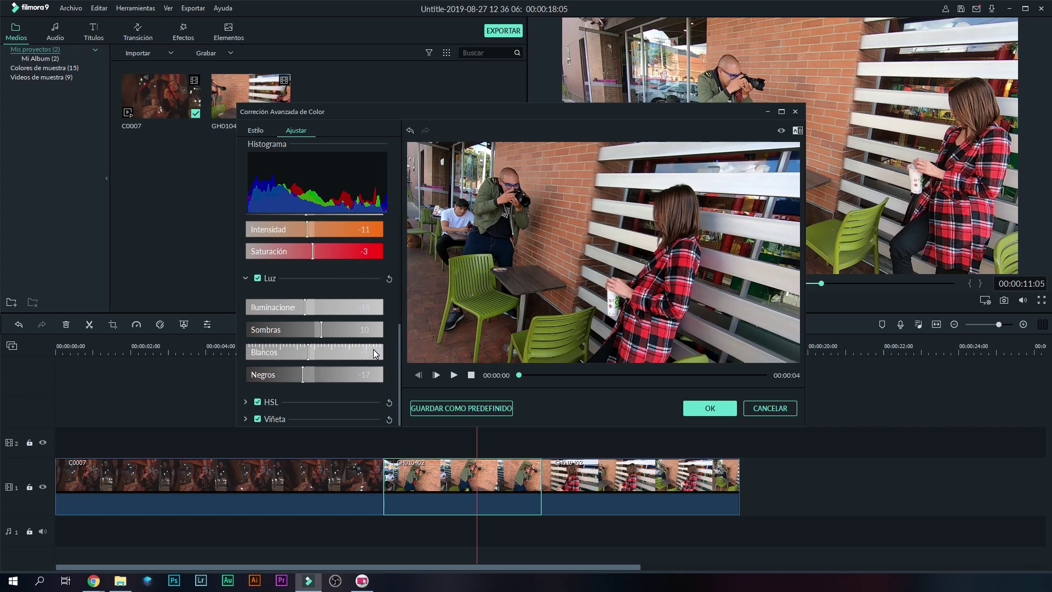
Step: In HSL reds, set Tono -46, Saturación -15 and Luminancia 12 so the jacket turns pink
{"action": "left_click", "coordinate": [246, 403]}
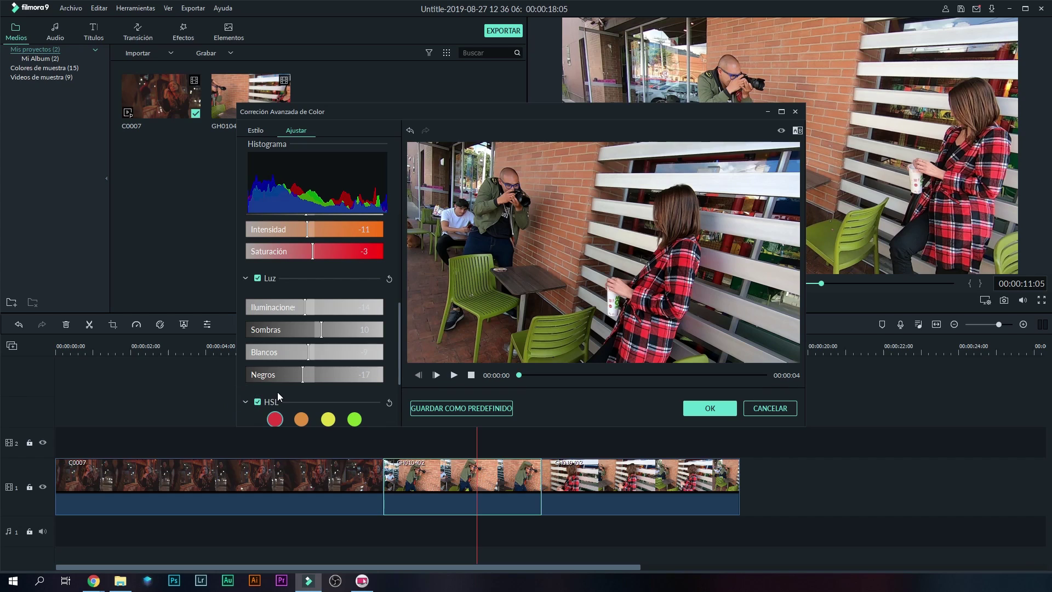
{"action": "scroll", "coordinate": [277, 393], "scroll_direction": "down", "scroll_amount": 2}
{"action": "scroll", "coordinate": [288, 357], "scroll_direction": "down", "scroll_amount": 1}
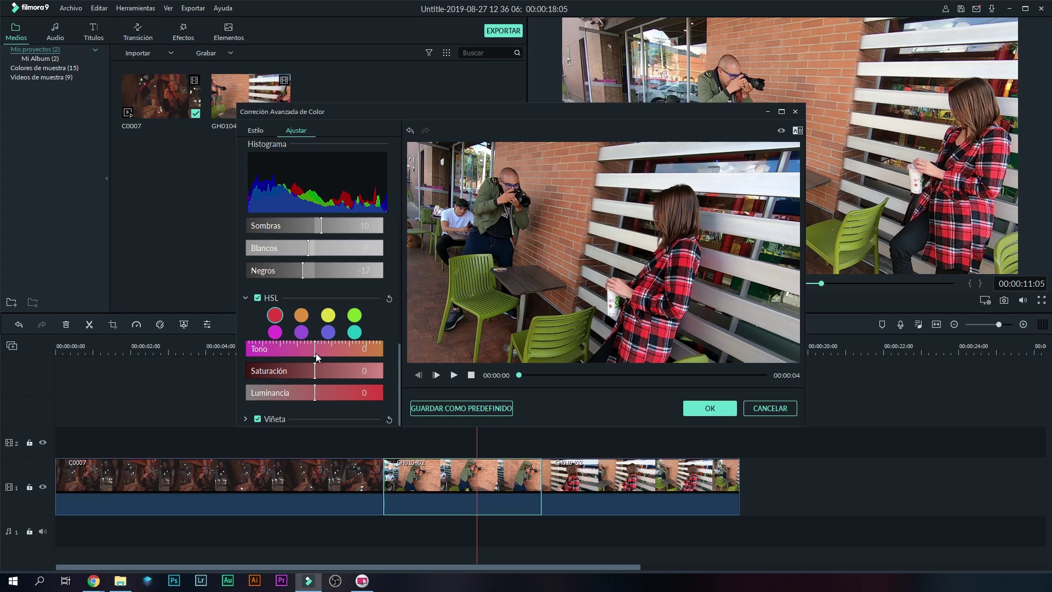
{"action": "left_click_drag", "start_coordinate": [316, 351], "coordinate": [223, 338]}
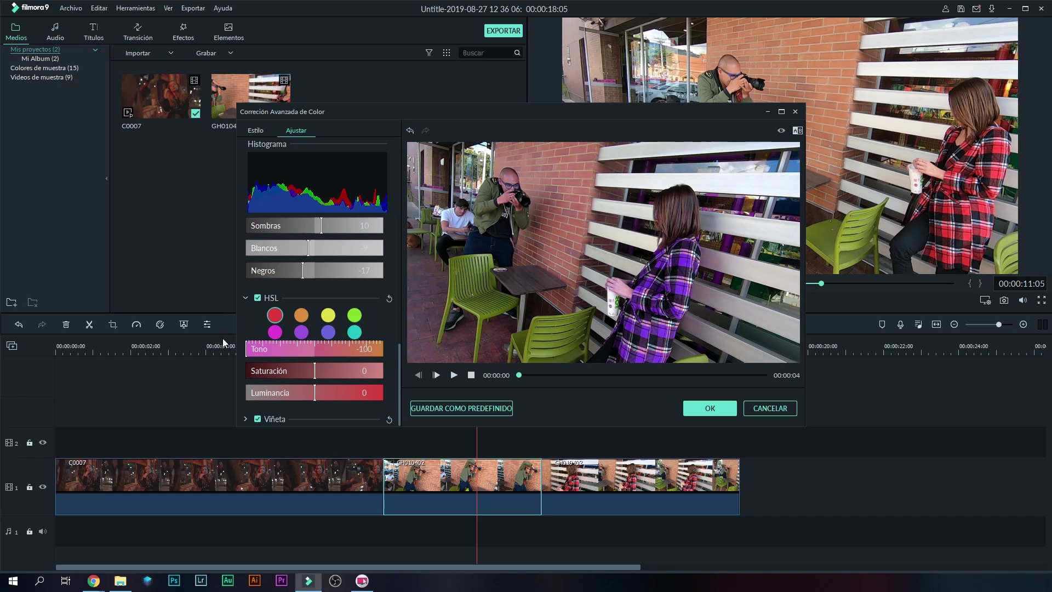
{"action": "left_click_drag", "start_coordinate": [222, 338], "coordinate": [500, 362]}
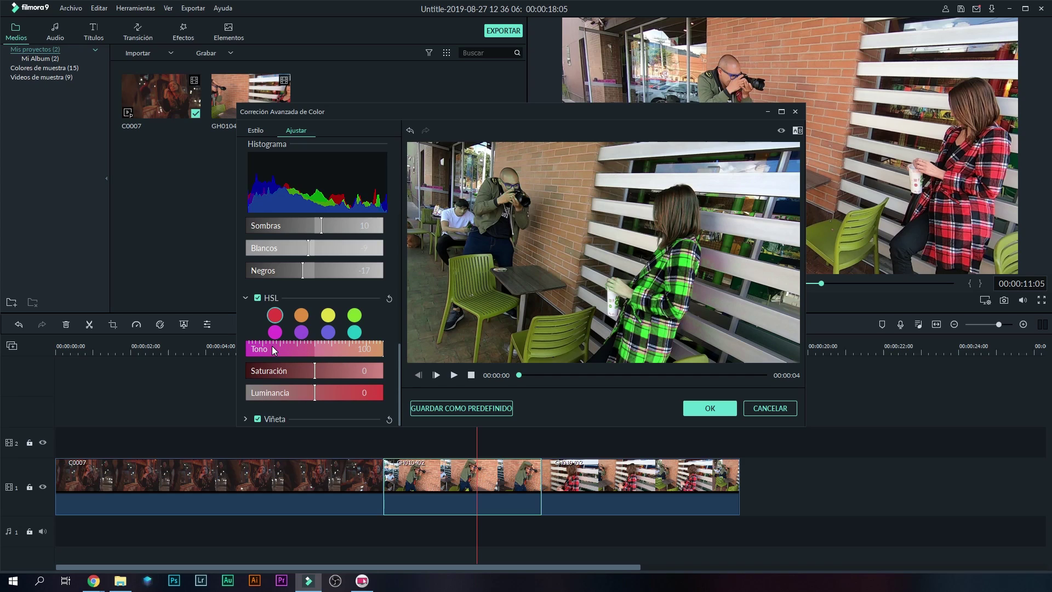
{"action": "mouse_move", "coordinate": [287, 347]}
{"action": "left_mouse_down"}
{"action": "mouse_move", "coordinate": [297, 343]}
{"action": "mouse_move", "coordinate": [283, 348]}
{"action": "left_mouse_up"}
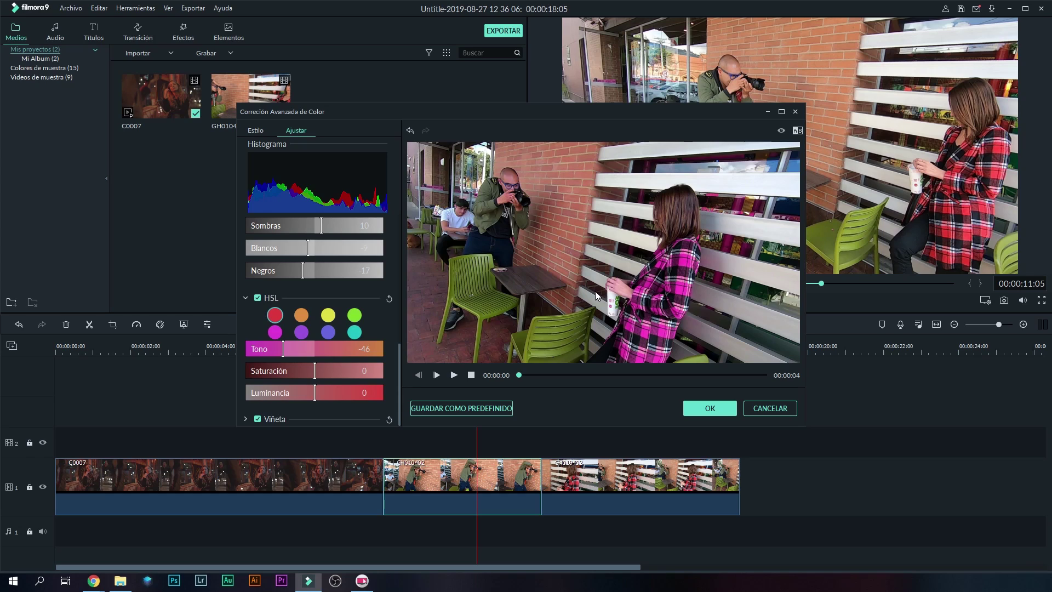
{"action": "left_click_drag", "start_coordinate": [315, 371], "coordinate": [323, 395]}
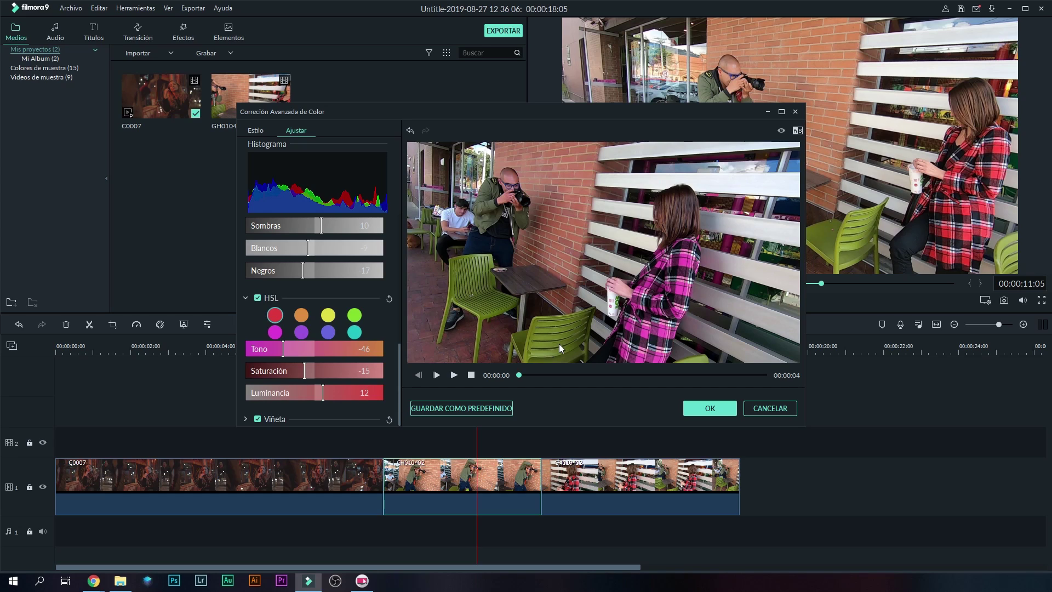
Step: Shift the yellow HSL hue and lower its saturation until the green chairs look teal
{"action": "left_click", "coordinate": [327, 320]}
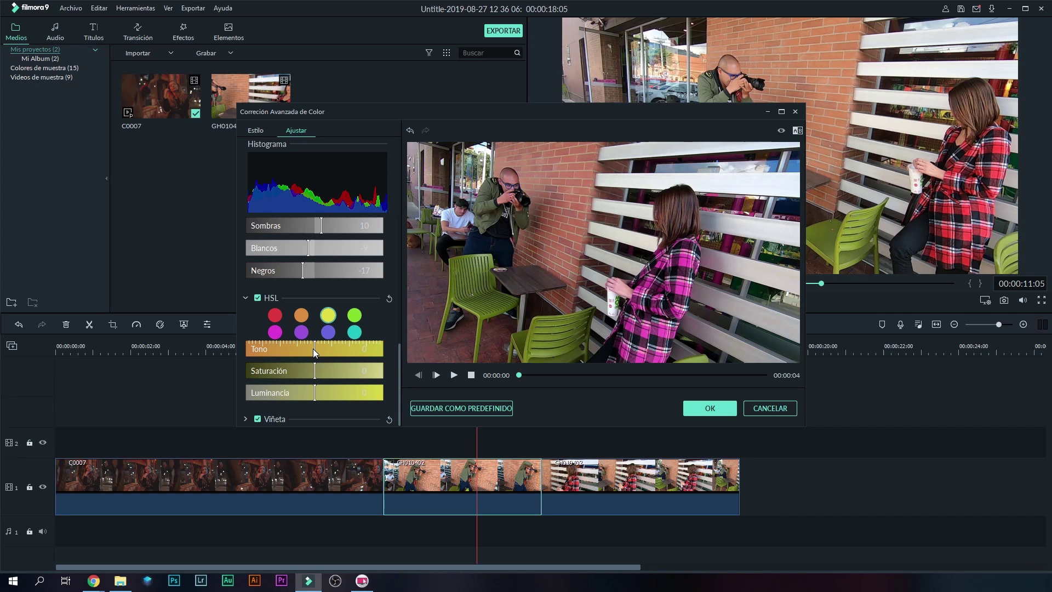
{"action": "mouse_move", "coordinate": [313, 349]}
{"action": "left_mouse_down"}
{"action": "mouse_move", "coordinate": [247, 343]}
{"action": "mouse_move", "coordinate": [417, 344]}
{"action": "left_mouse_up"}
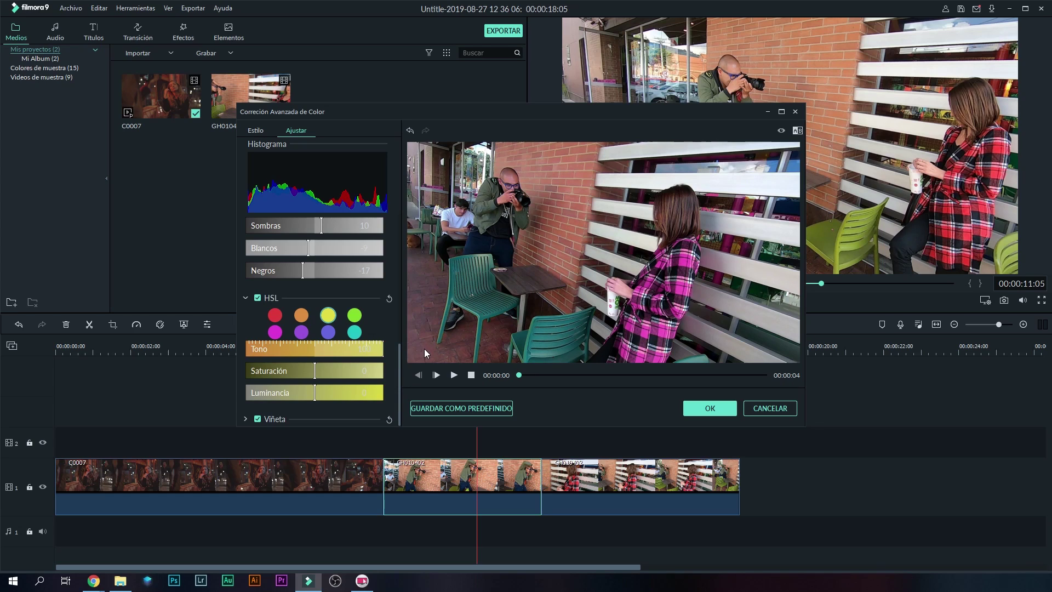
{"action": "mouse_move", "coordinate": [394, 351]}
{"action": "left_mouse_down"}
{"action": "mouse_move", "coordinate": [315, 344]}
{"action": "mouse_move", "coordinate": [397, 346]}
{"action": "left_mouse_up"}
{"action": "mouse_move", "coordinate": [317, 374]}
{"action": "left_mouse_down"}
{"action": "mouse_move", "coordinate": [306, 371]}
{"action": "mouse_move", "coordinate": [331, 402]}
{"action": "left_mouse_up"}
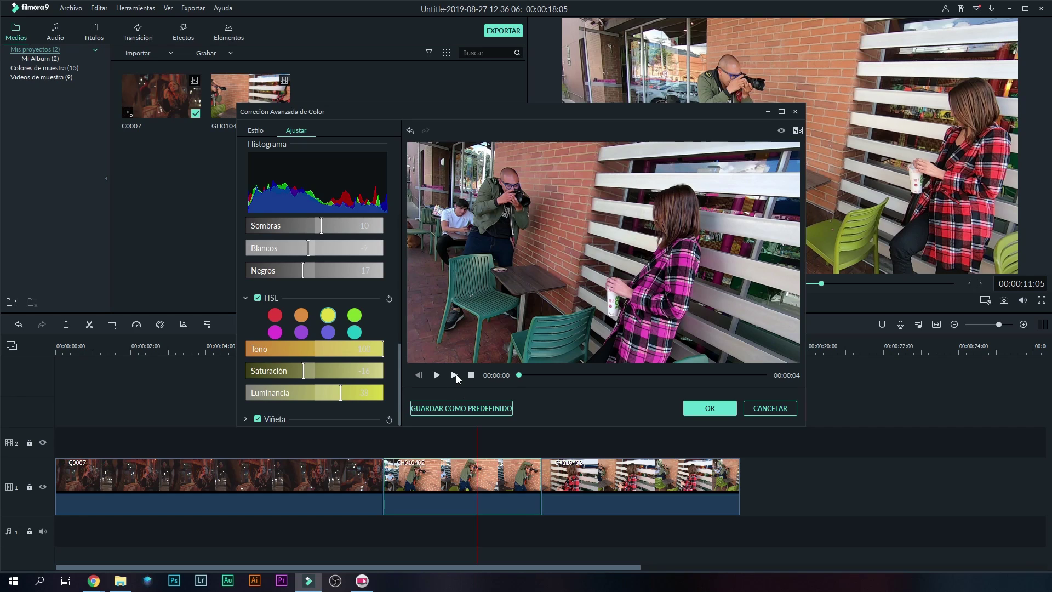
Step: Review the grade, confirm it with OK, then jump to 5 s and select the C0007 night clip
{"action": "left_click", "coordinate": [455, 376]}
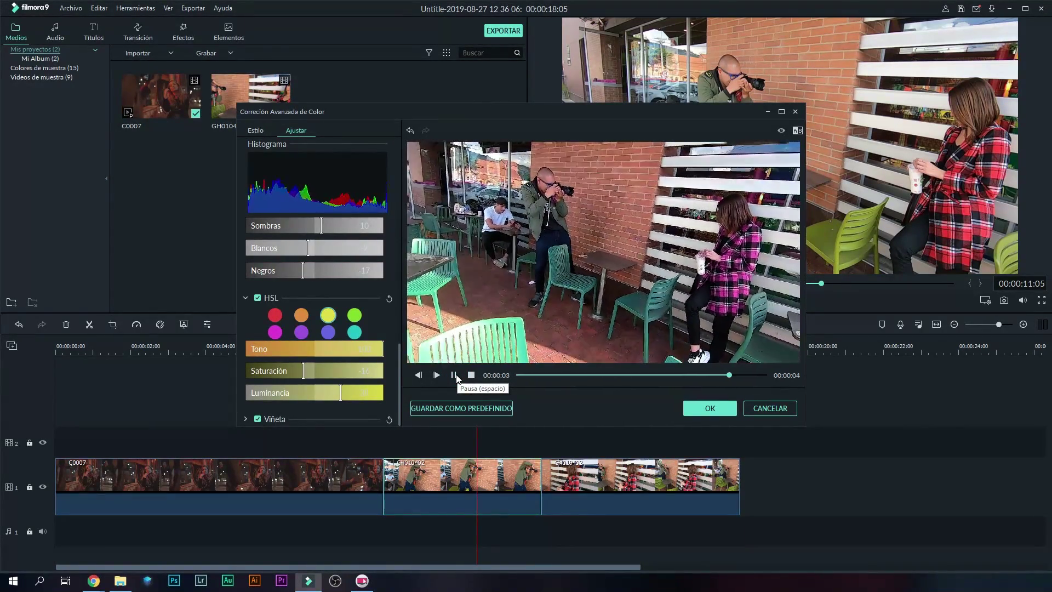
{"action": "left_click", "coordinate": [454, 375]}
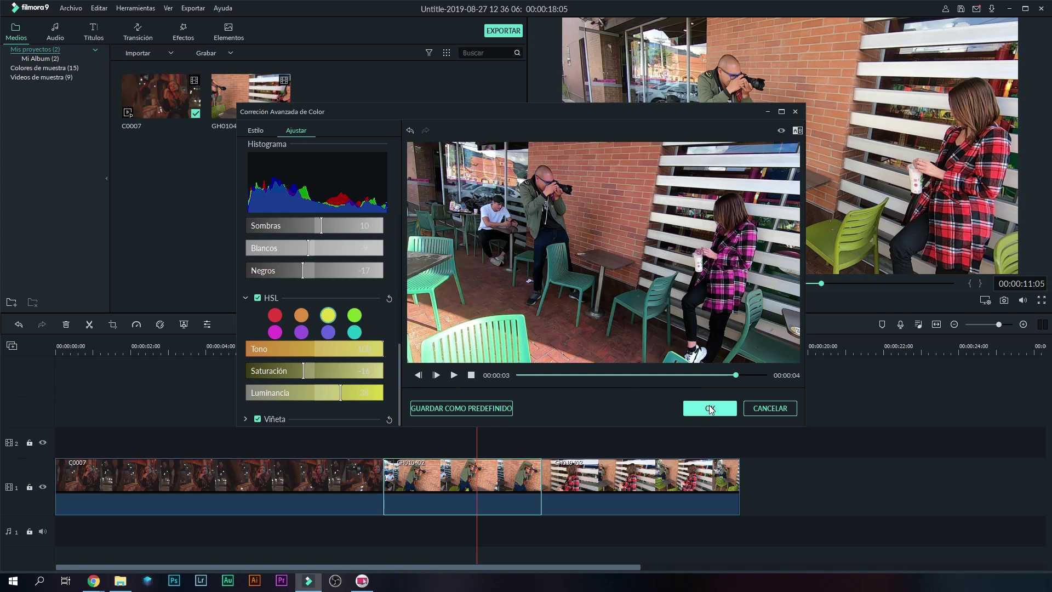
{"action": "left_click", "coordinate": [709, 406]}
{"action": "left_click", "coordinate": [252, 350]}
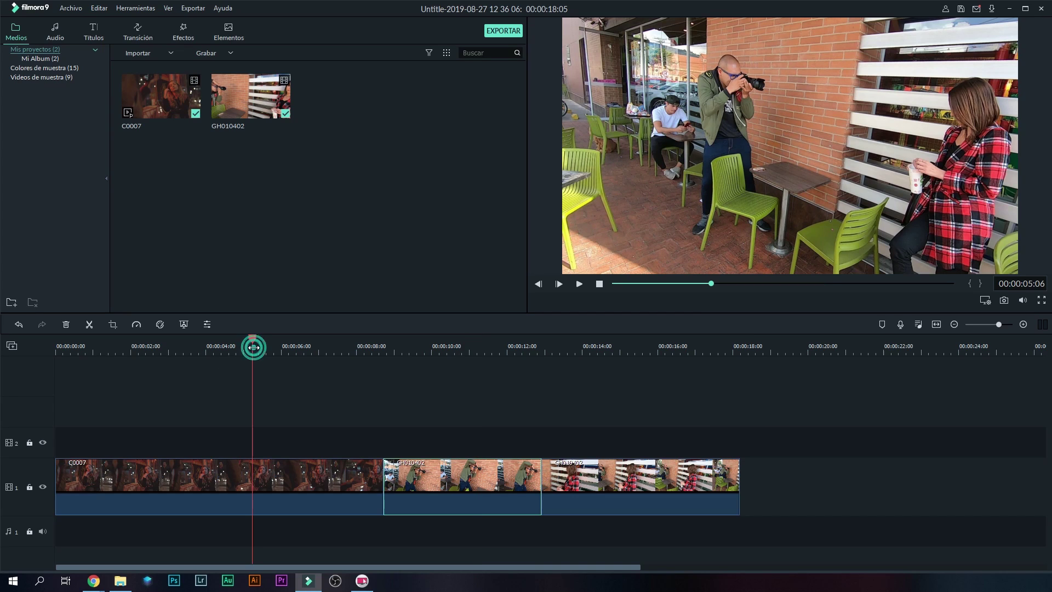
{"action": "left_click", "coordinate": [227, 475]}
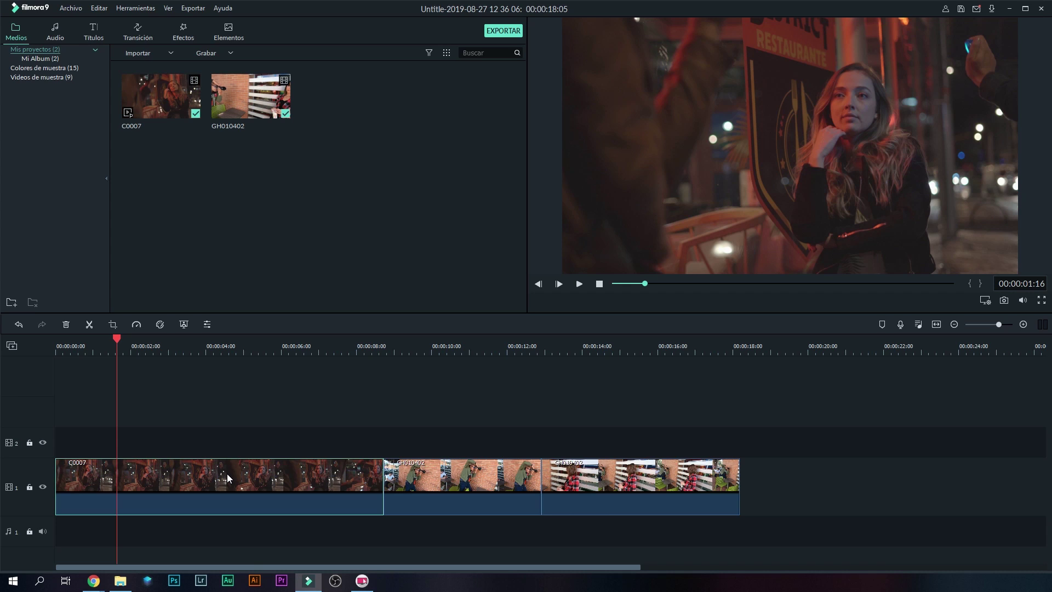
Step: Open color correction for C0007 and set Temperatura to 47.99 and Tinte to 3.21
{"action": "left_click", "coordinate": [160, 325]}
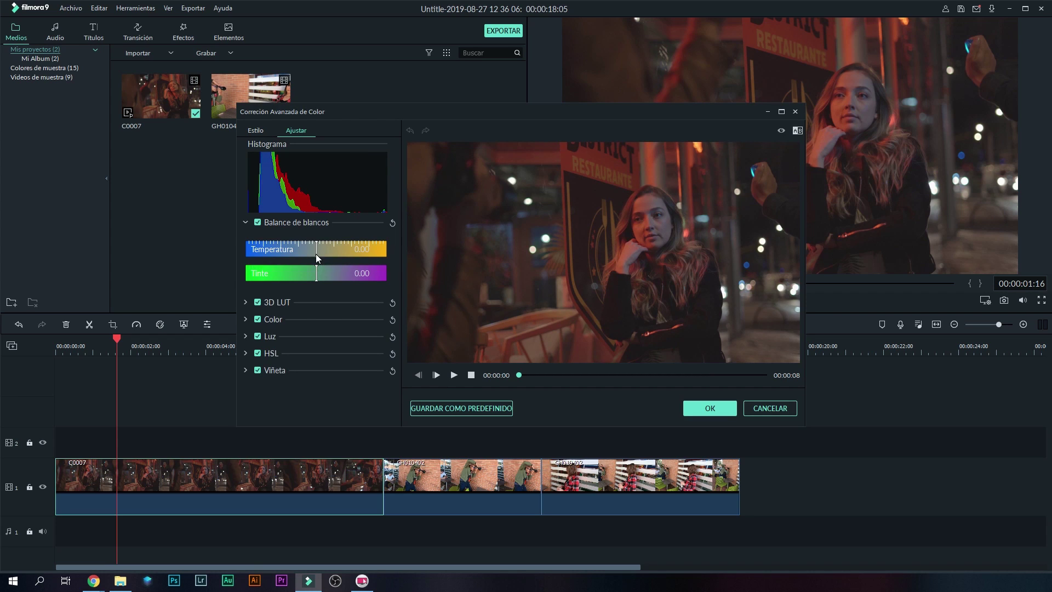
{"action": "left_click_drag", "start_coordinate": [316, 254], "coordinate": [371, 253]}
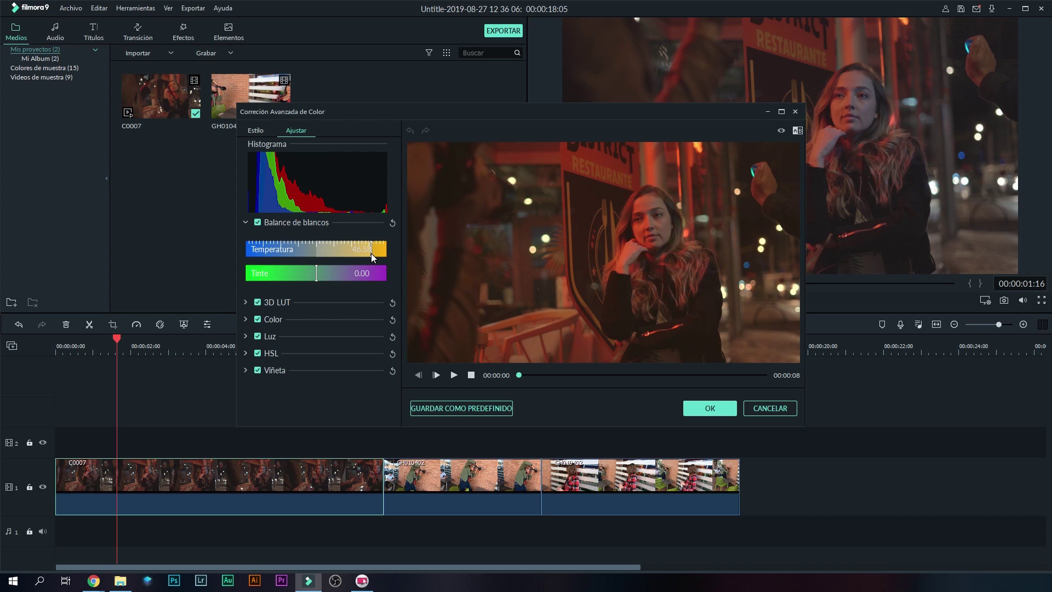
{"action": "left_click_drag", "start_coordinate": [371, 253], "coordinate": [372, 253]}
{"action": "left_click_drag", "start_coordinate": [316, 277], "coordinate": [339, 280]}
Step: In Color, lower exposure slightly, brightness to -3, reduce contrast and drop vibrance to -13
{"action": "left_click", "coordinate": [246, 319]}
{"action": "scroll", "coordinate": [321, 324], "scroll_direction": "down", "scroll_amount": 1}
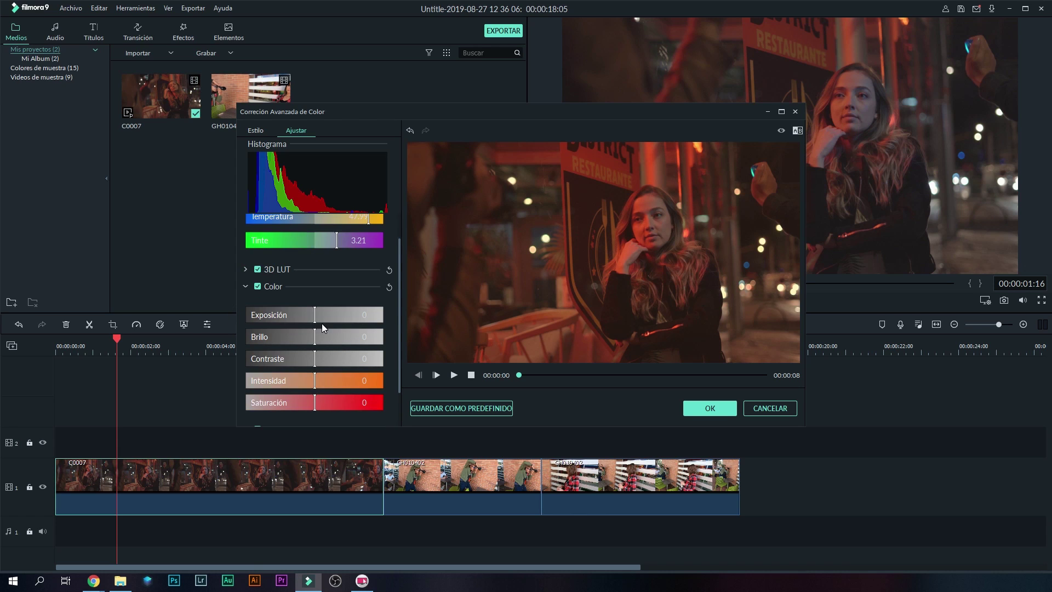
{"action": "left_click_drag", "start_coordinate": [315, 318], "coordinate": [309, 318]}
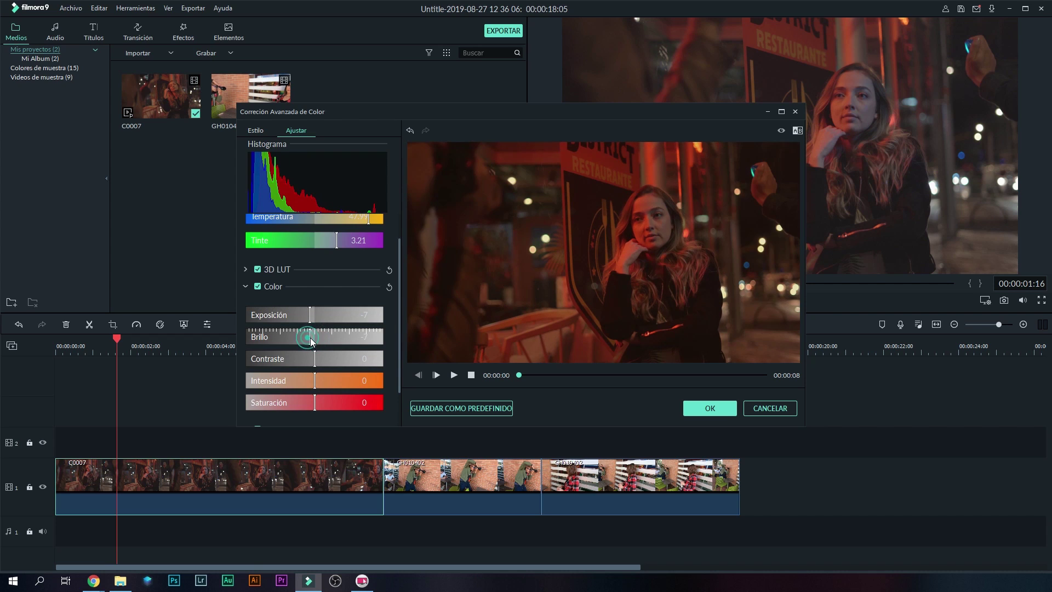
{"action": "left_click_drag", "start_coordinate": [307, 338], "coordinate": [304, 381]}
{"action": "left_click", "coordinate": [314, 382]}
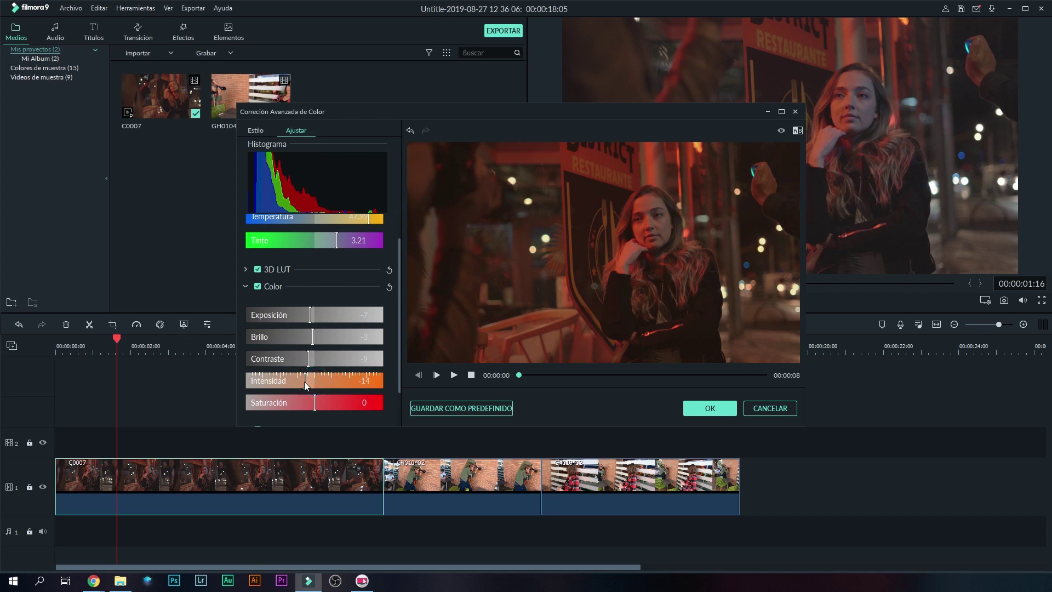
{"action": "left_click", "coordinate": [314, 406]}
Step: In Luz, lower highlights to -12, raise shadows to 7, and lower whites and blacks slightly
{"action": "scroll", "coordinate": [304, 354], "scroll_direction": "down", "scroll_amount": 3}
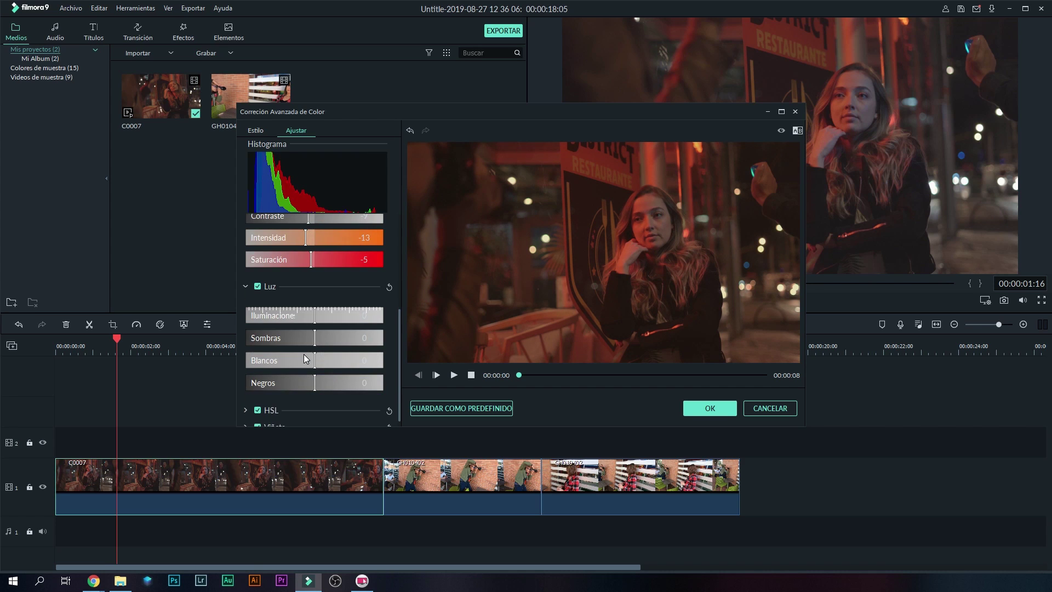
{"action": "left_click", "coordinate": [308, 314]}
{"action": "left_click_drag", "start_coordinate": [308, 314], "coordinate": [320, 332]}
{"action": "left_click", "coordinate": [318, 332]}
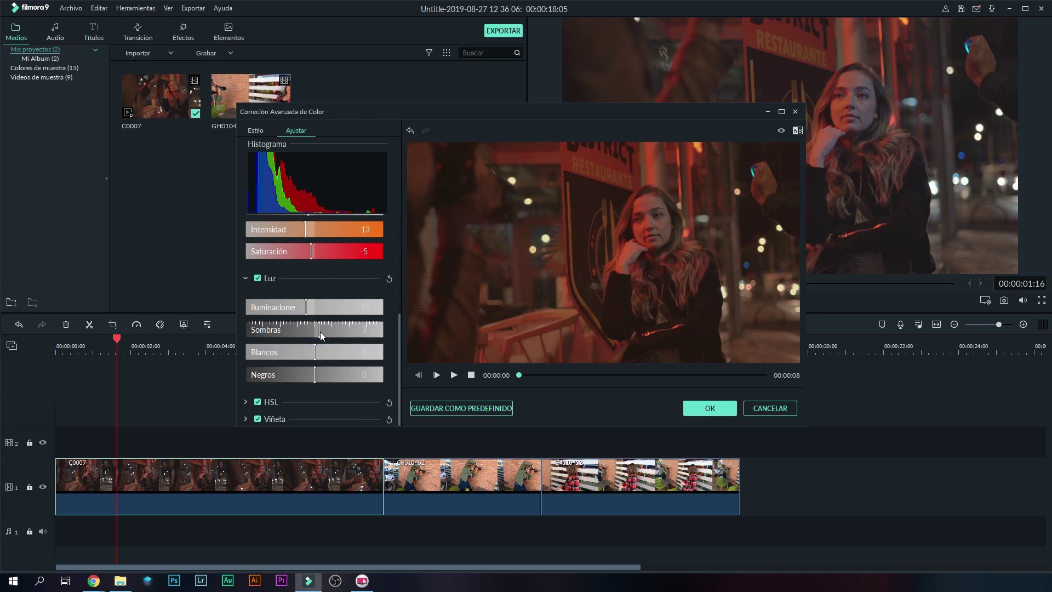
{"action": "left_click", "coordinate": [311, 355]}
{"action": "left_click_drag", "start_coordinate": [314, 379], "coordinate": [311, 378]}
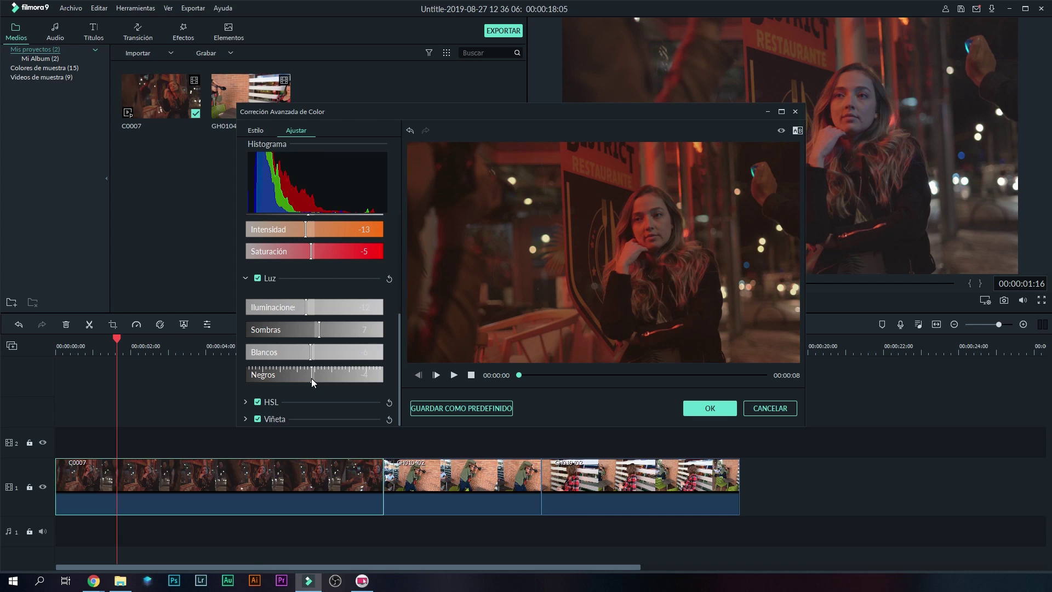
Step: Set the red HSL to hue -42, saturation -35 and luminance 46, then compare with the original
{"action": "left_click", "coordinate": [311, 402]}
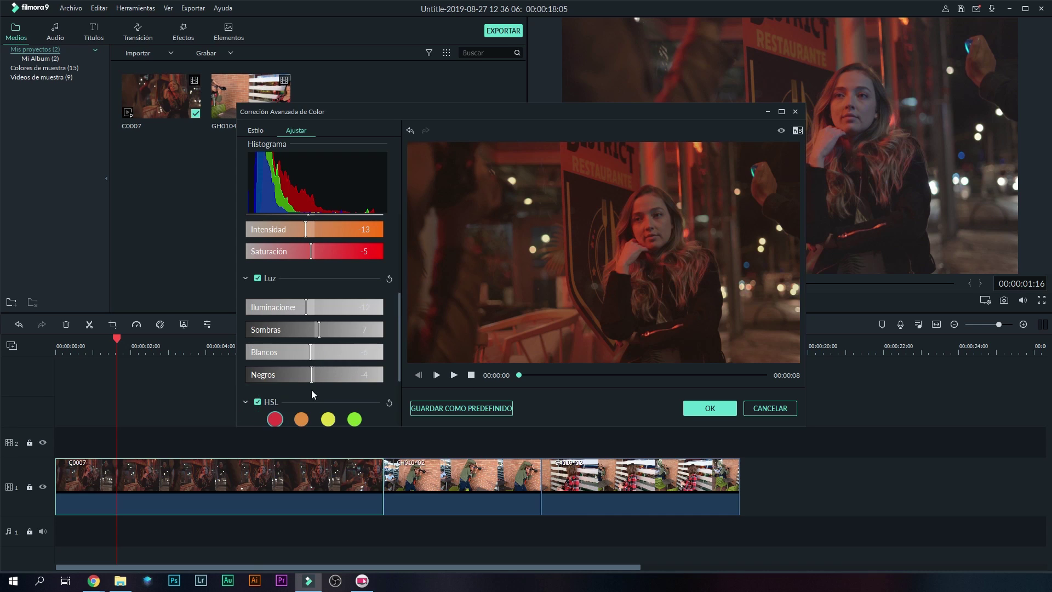
{"action": "scroll", "coordinate": [324, 382], "scroll_direction": "down", "scroll_amount": 1}
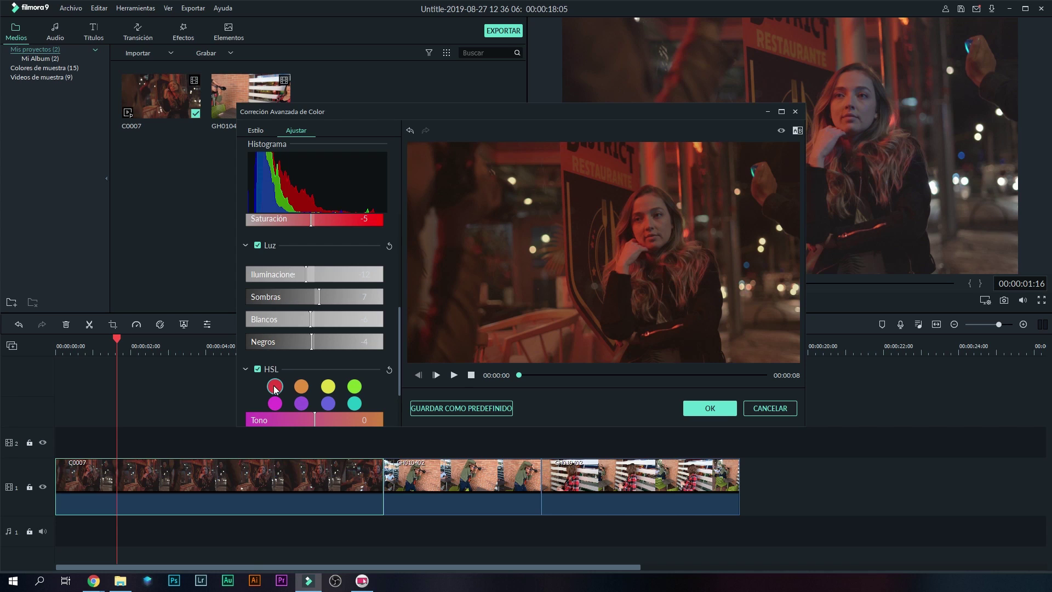
{"action": "left_click_drag", "start_coordinate": [315, 422], "coordinate": [286, 418]}
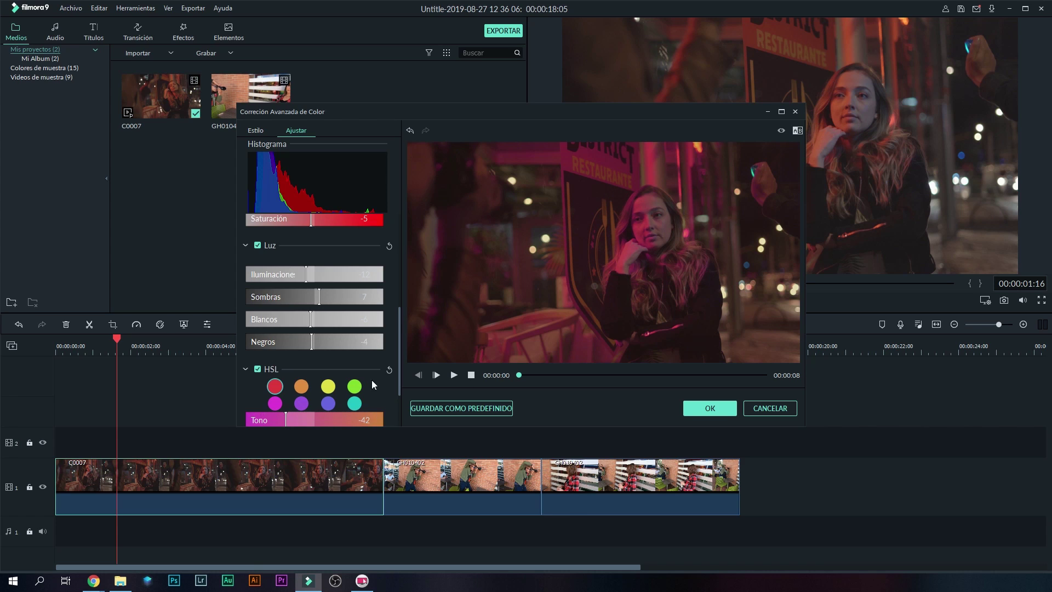
{"action": "scroll", "coordinate": [371, 380], "scroll_direction": "down", "scroll_amount": 1}
{"action": "left_click_drag", "start_coordinate": [310, 410], "coordinate": [291, 412]}
{"action": "scroll", "coordinate": [317, 400], "scroll_direction": "down", "scroll_amount": 1}
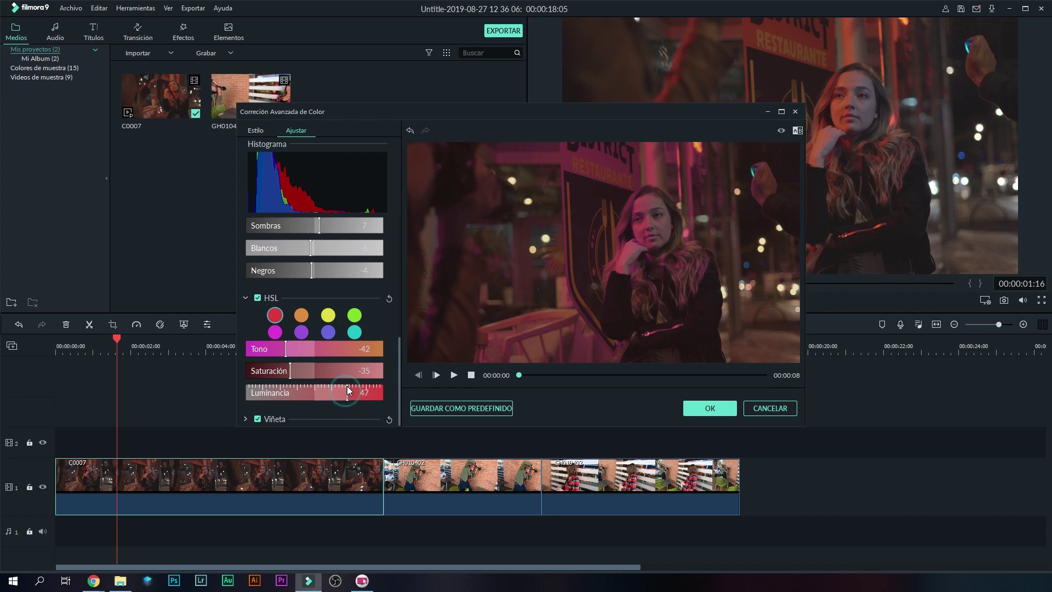
{"action": "left_click_drag", "start_coordinate": [347, 386], "coordinate": [346, 386]}
{"action": "left_click", "coordinate": [781, 132]}
{"action": "left_click", "coordinate": [781, 132]}
Step: Save the current color grade as a custom preset named 'rojizo'
{"action": "left_click", "coordinate": [460, 411]}
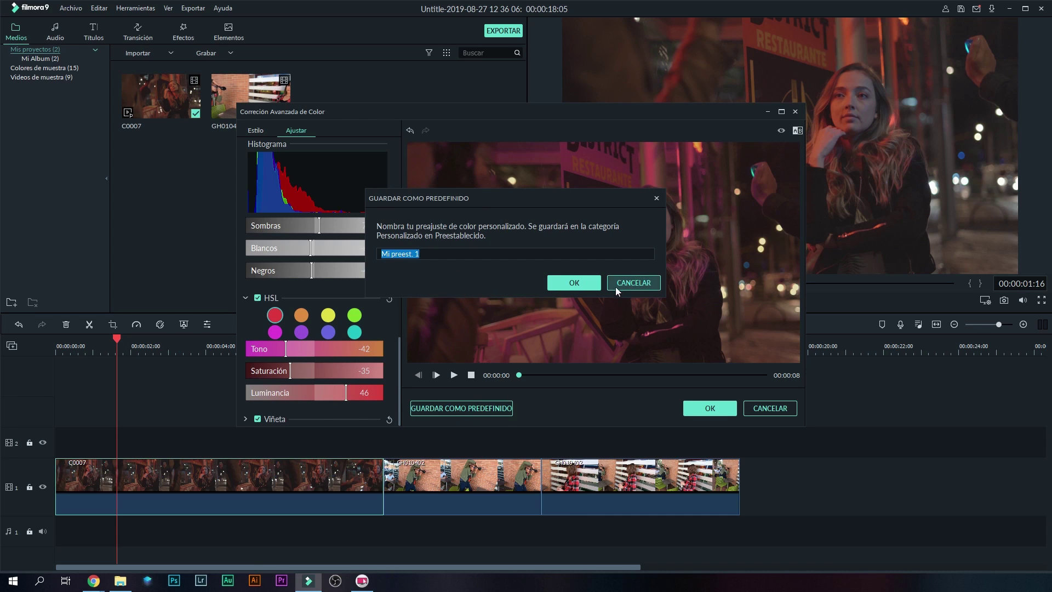
{"action": "type", "text": "rojizo"}
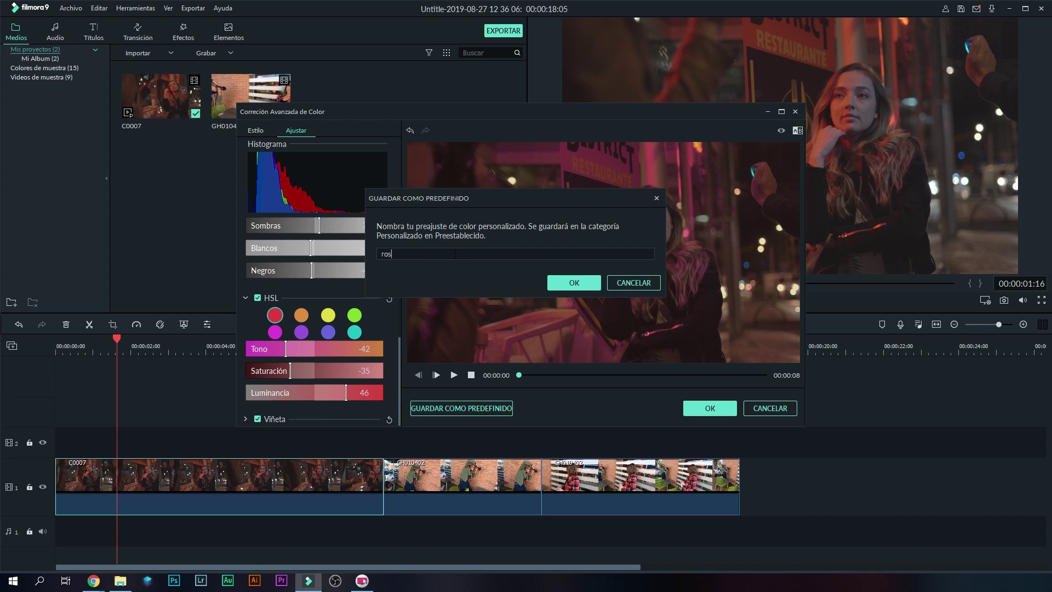
{"action": "left_click", "coordinate": [565, 285]}
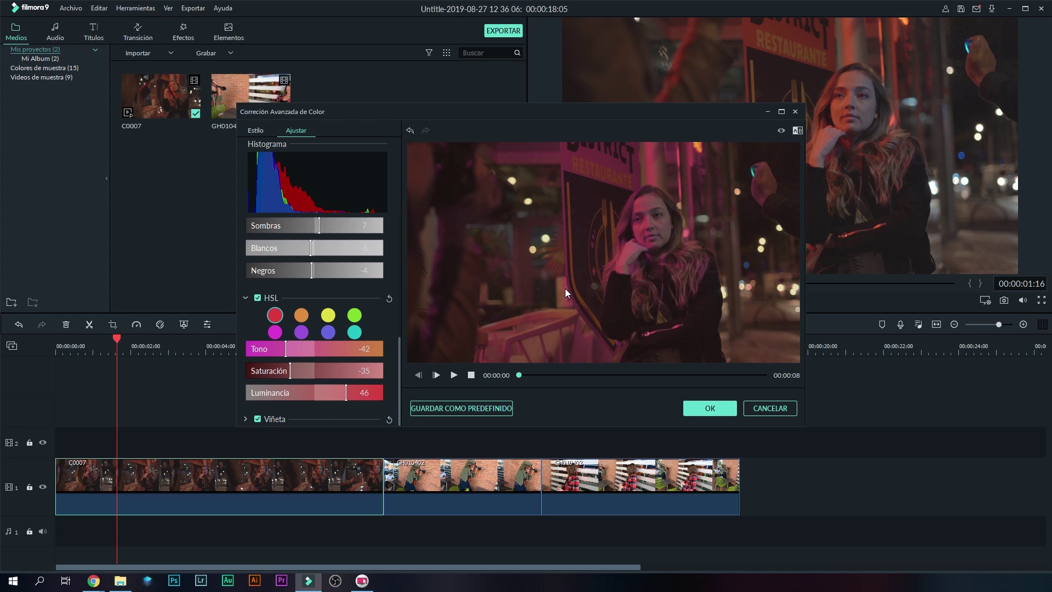
Step: Scroll through the Estilo template grid and apply the Batman template to the night clip
{"action": "left_click", "coordinate": [260, 131]}
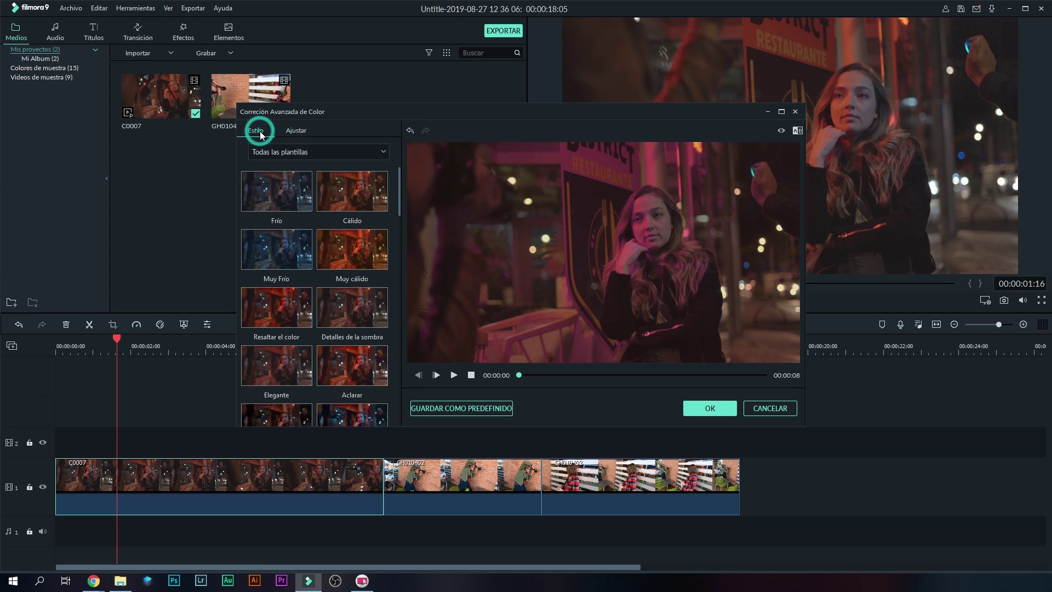
{"action": "scroll", "coordinate": [328, 232], "scroll_direction": "down", "scroll_amount": 3}
{"action": "scroll", "coordinate": [327, 233], "scroll_direction": "down", "scroll_amount": 3}
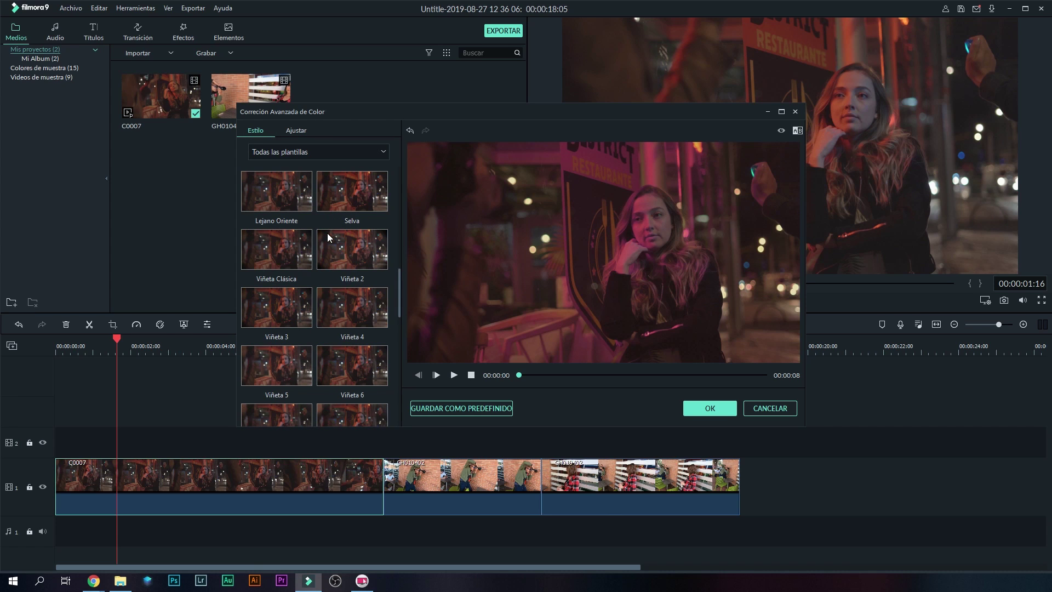
{"action": "scroll", "coordinate": [327, 233], "scroll_direction": "down", "scroll_amount": 3}
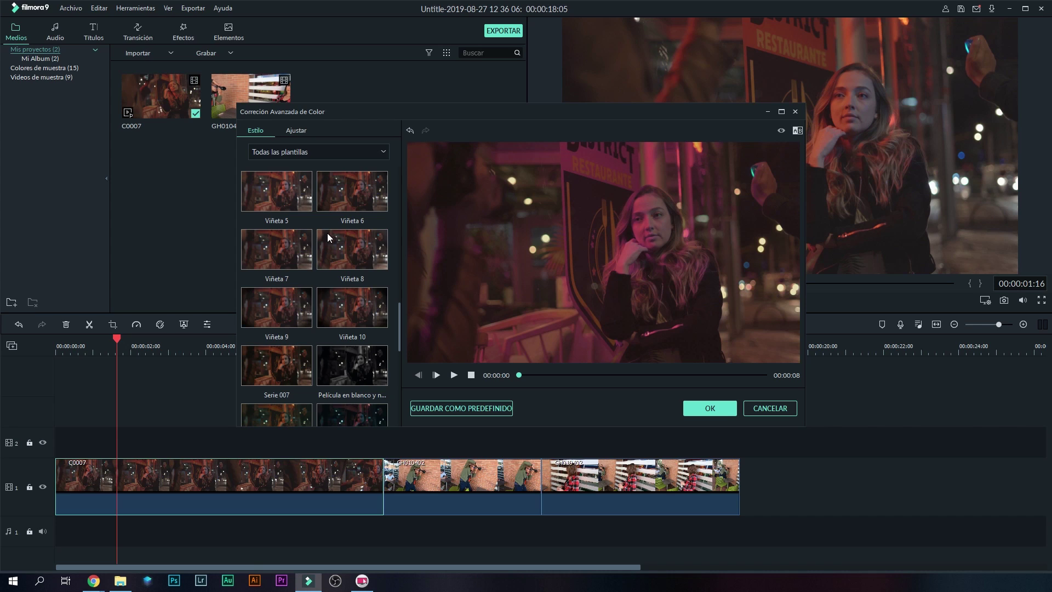
{"action": "scroll", "coordinate": [328, 236], "scroll_direction": "down", "scroll_amount": 3}
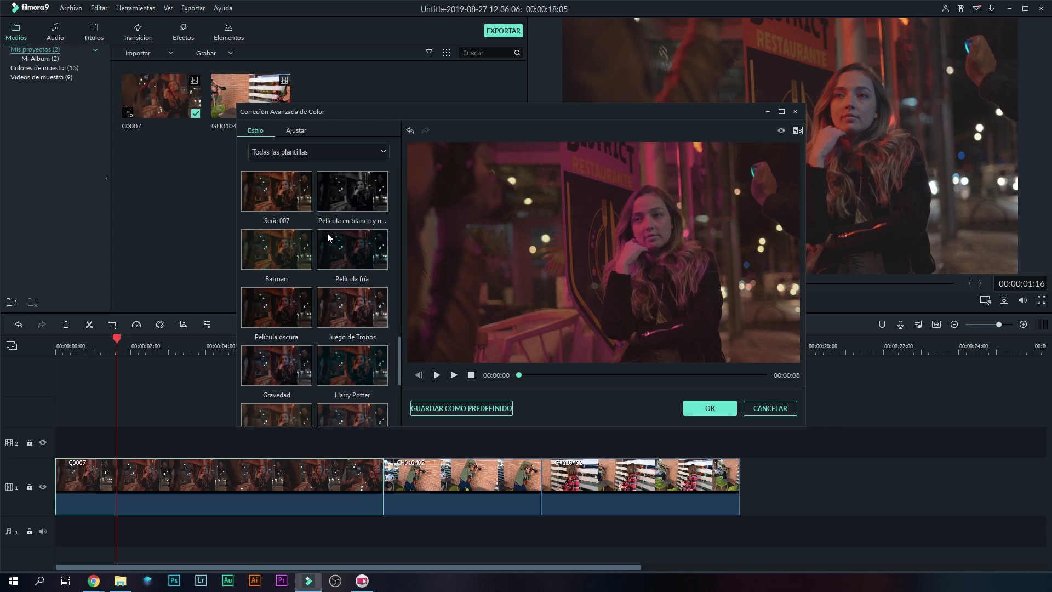
{"action": "left_click", "coordinate": [291, 248]}
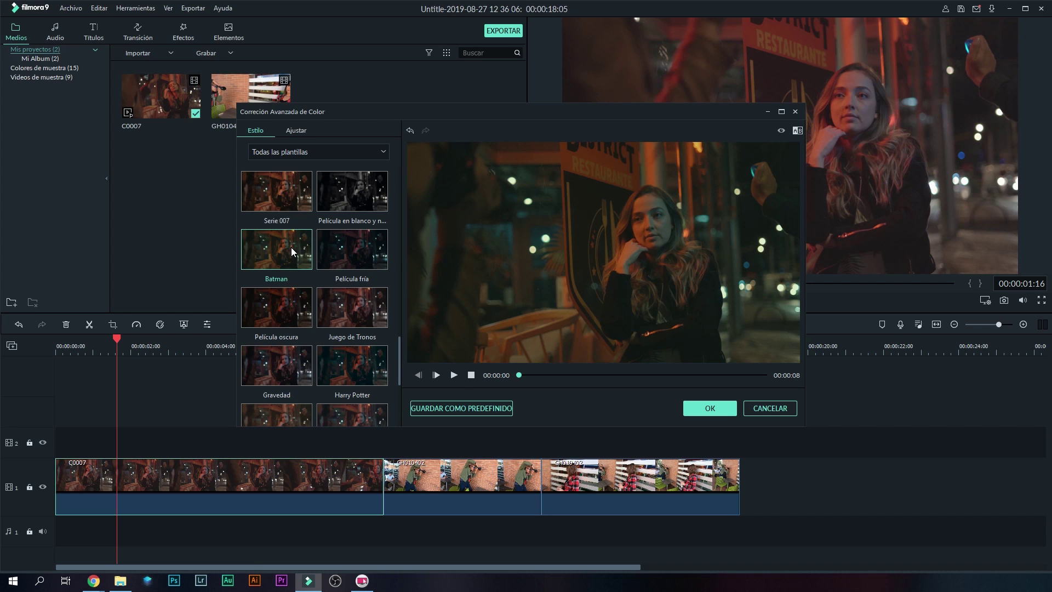